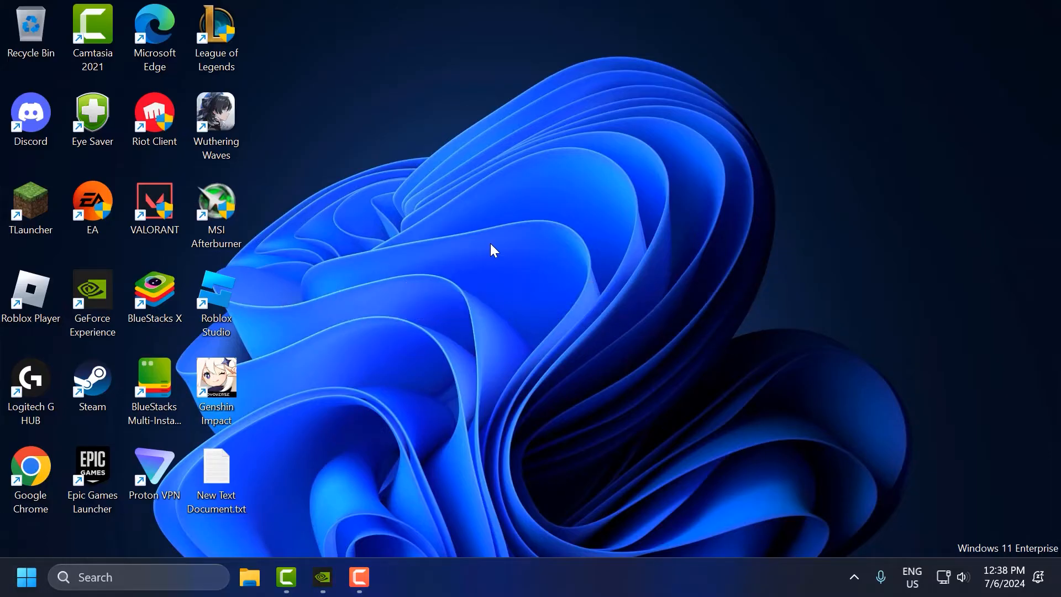
# Open the Windows Update settings, check for new Windows updates, and close the settings window
pyautogui.click(166, 568)
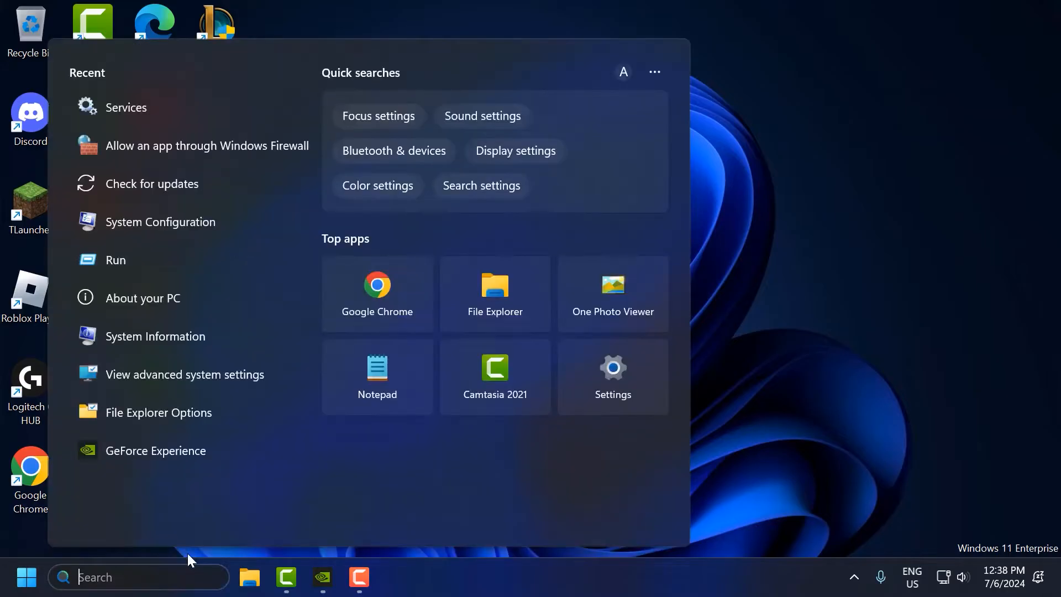
pyautogui.write('check for updates')
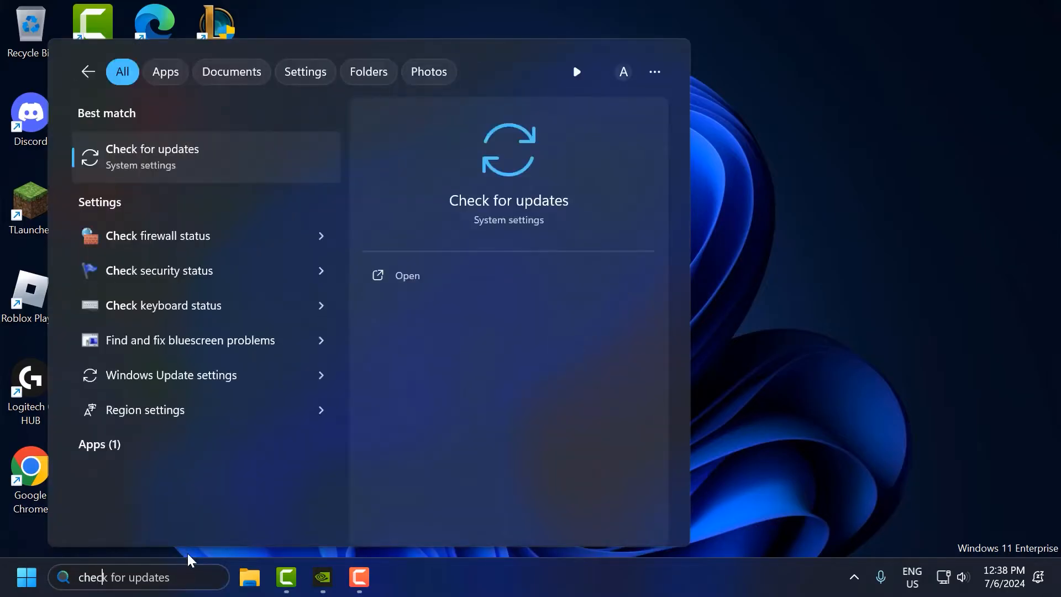
pyautogui.click(227, 158)
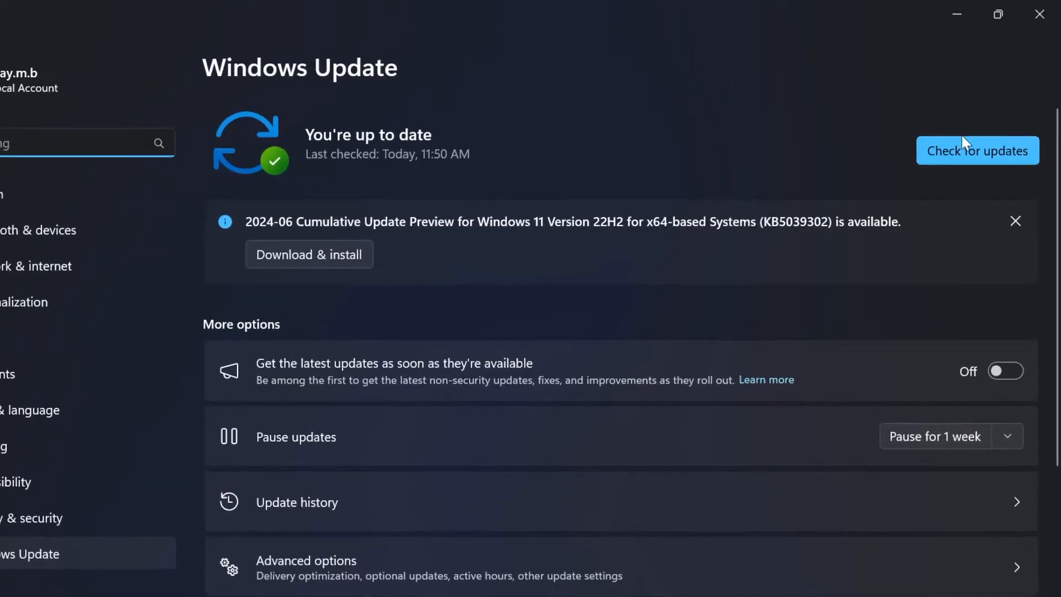
pyautogui.click(980, 145)
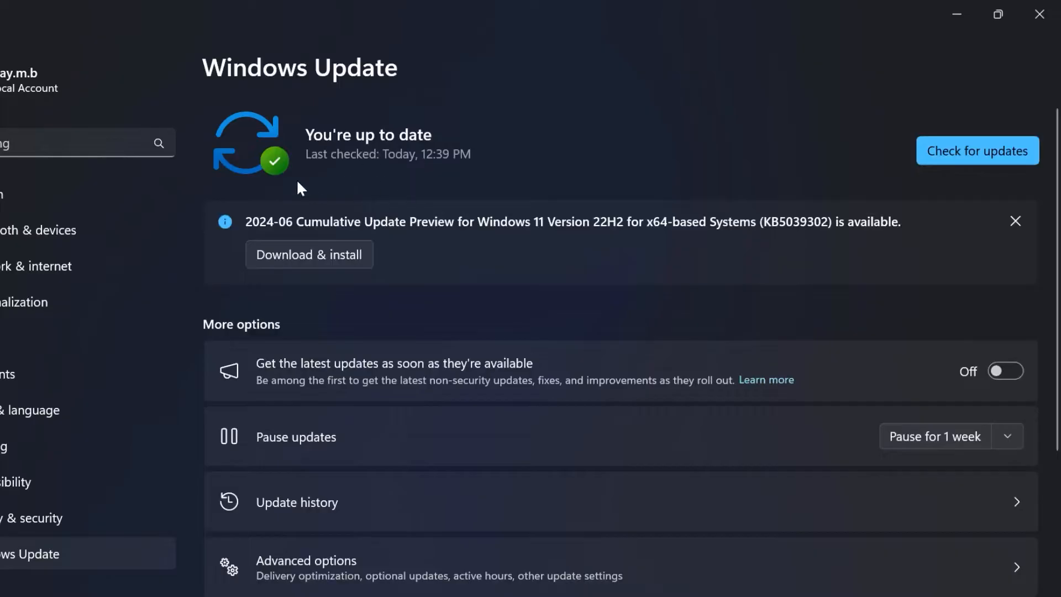
pyautogui.click(1039, 14)
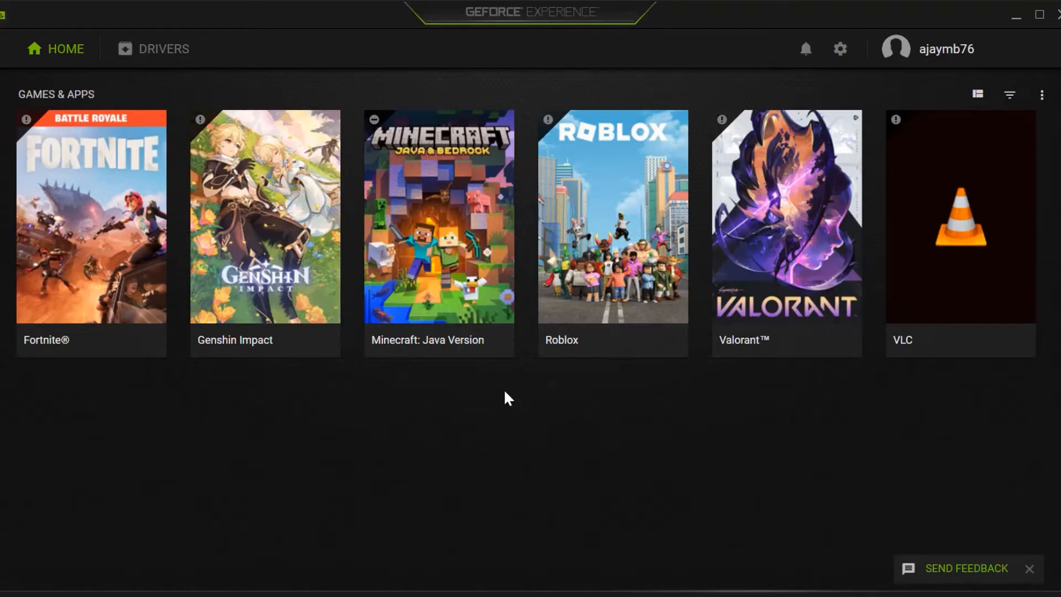
# Check for graphics driver updates in GeForce Experience
pyautogui.click(167, 59)
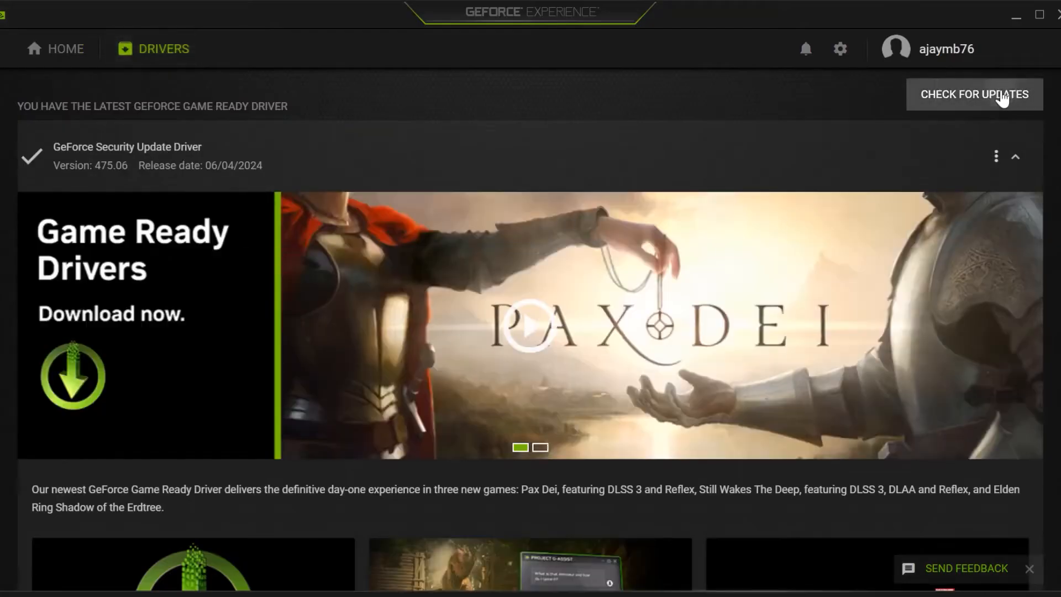
pyautogui.click(1007, 99)
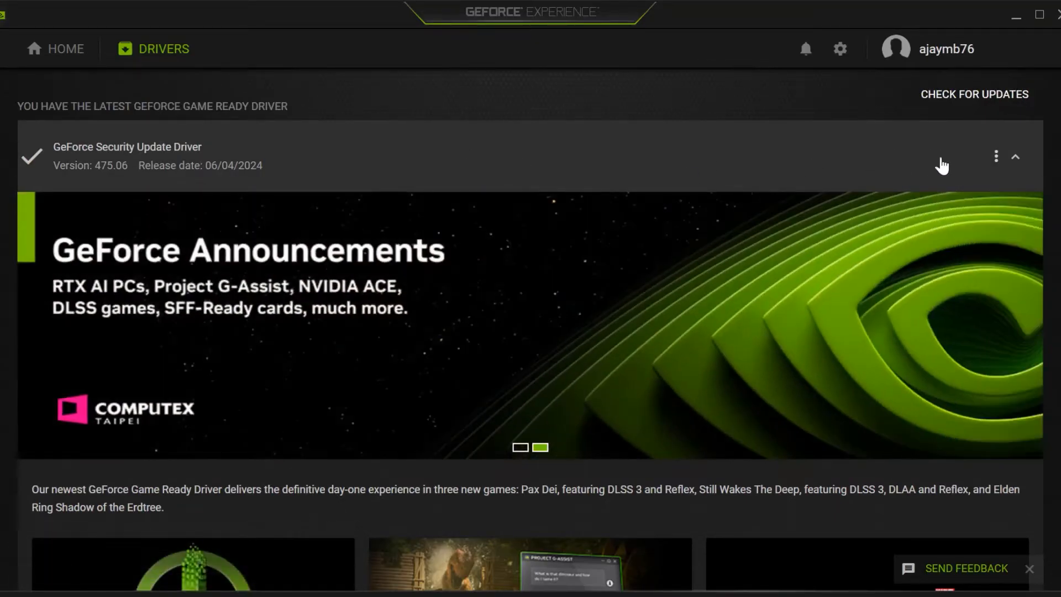
# Open VALORANT's custom optimization settings and set the resolution to 1600x1200 (recommended)
pyautogui.click(68, 51)
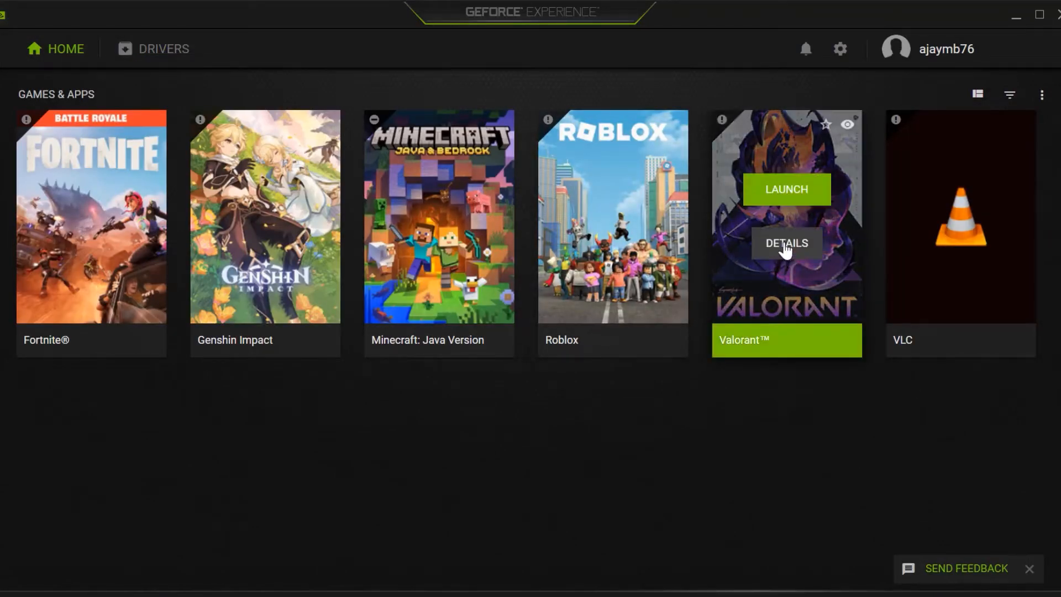
pyautogui.click(785, 249)
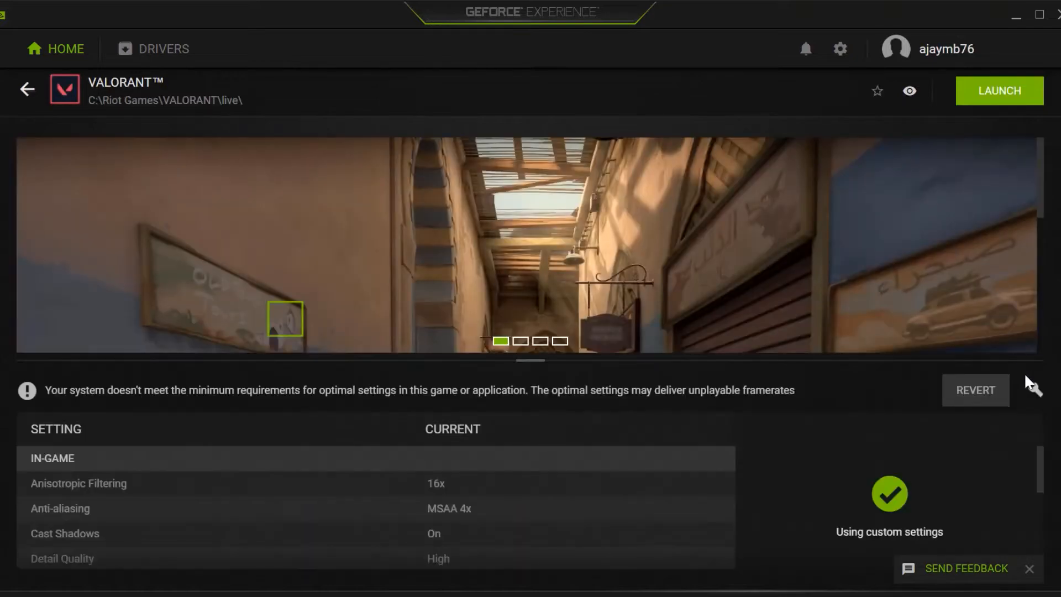
pyautogui.click(1037, 391)
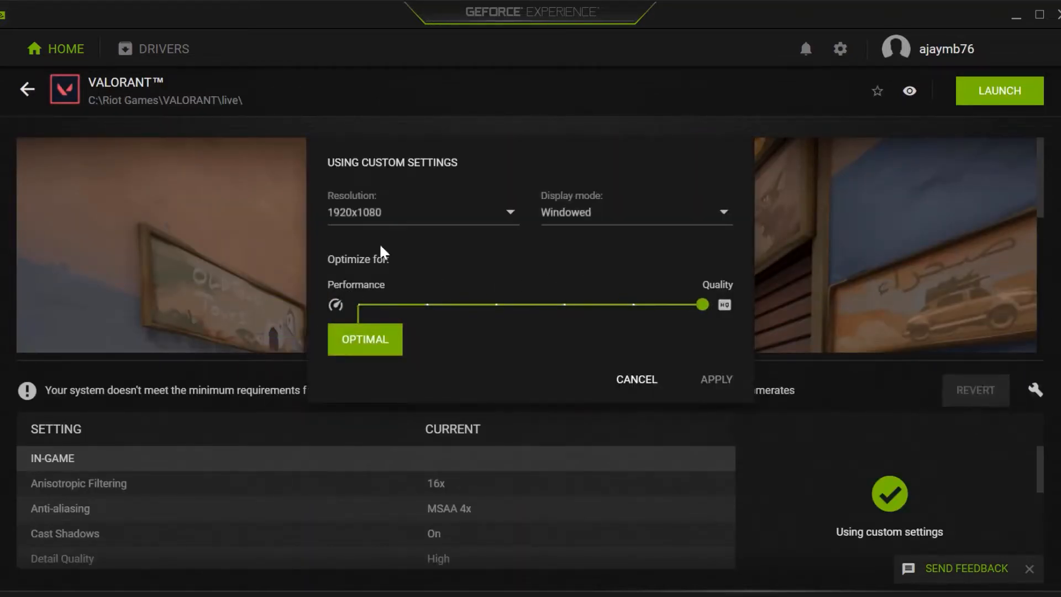
pyautogui.click(495, 219)
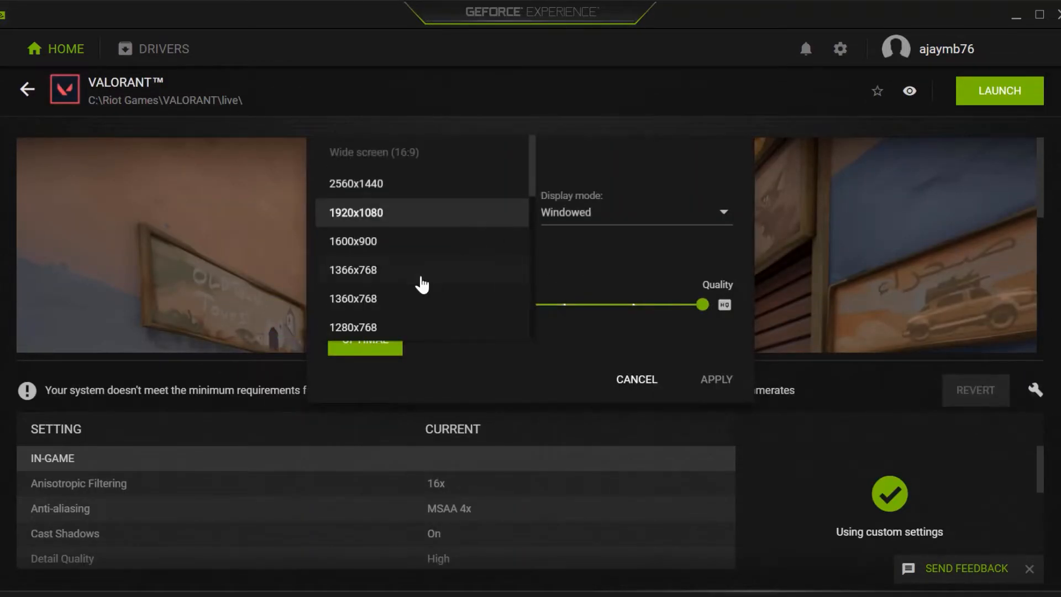
pyautogui.scroll(-5, 421, 284)
pyautogui.scroll(4, 421, 287)
pyautogui.scroll(-2, 407, 324)
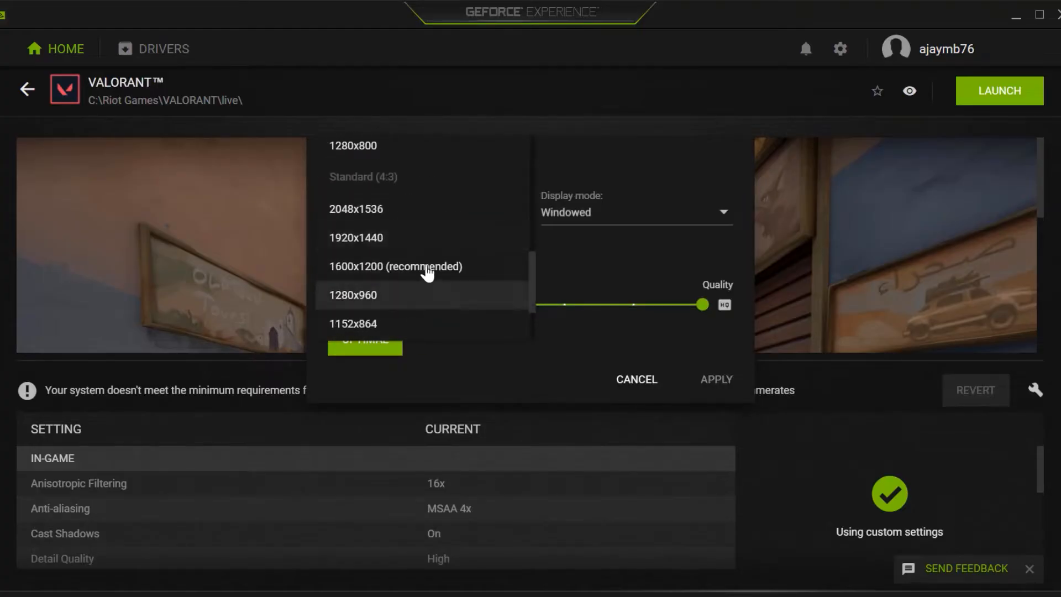
pyautogui.click(426, 268)
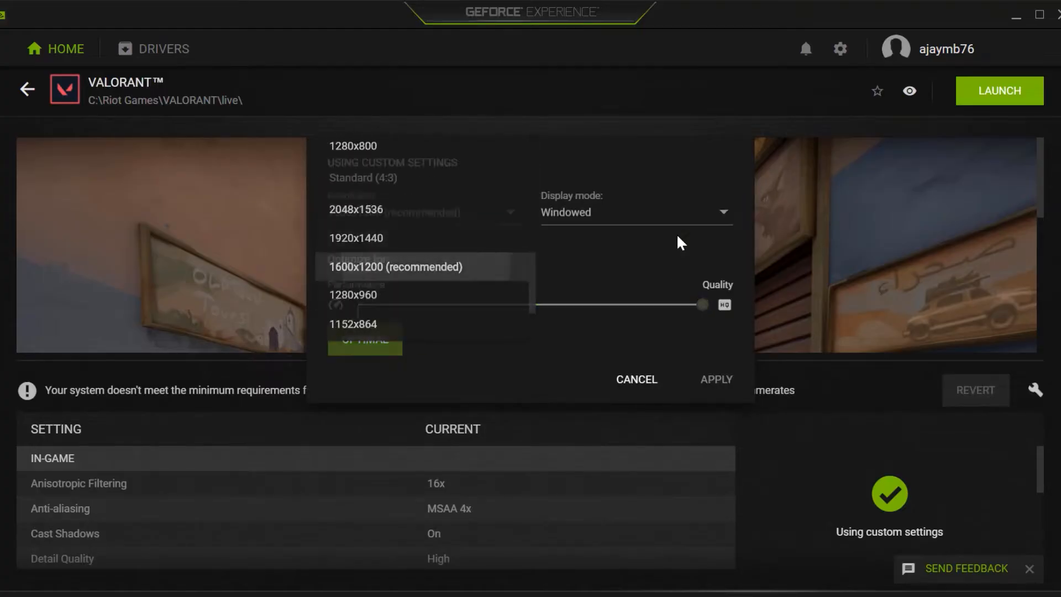
# Set VALORANT's display mode to Full-screen (recommended), optimize fully for Performance, apply the settings, and close GeForce Experience
pyautogui.click(644, 218)
pyautogui.click(617, 186)
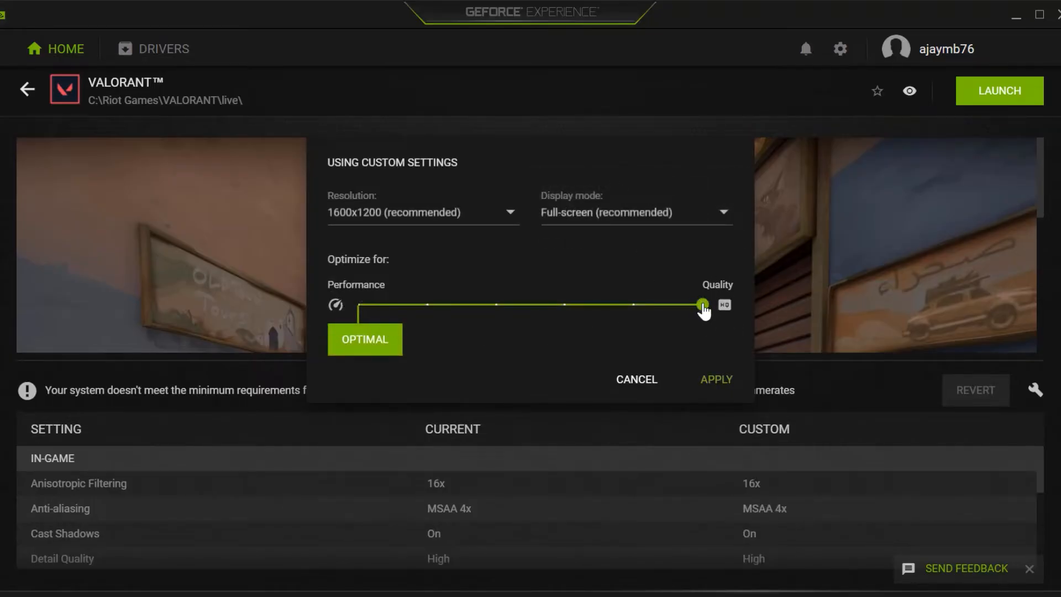
pyautogui.moveTo(702, 308); pyautogui.dragTo(335, 308)
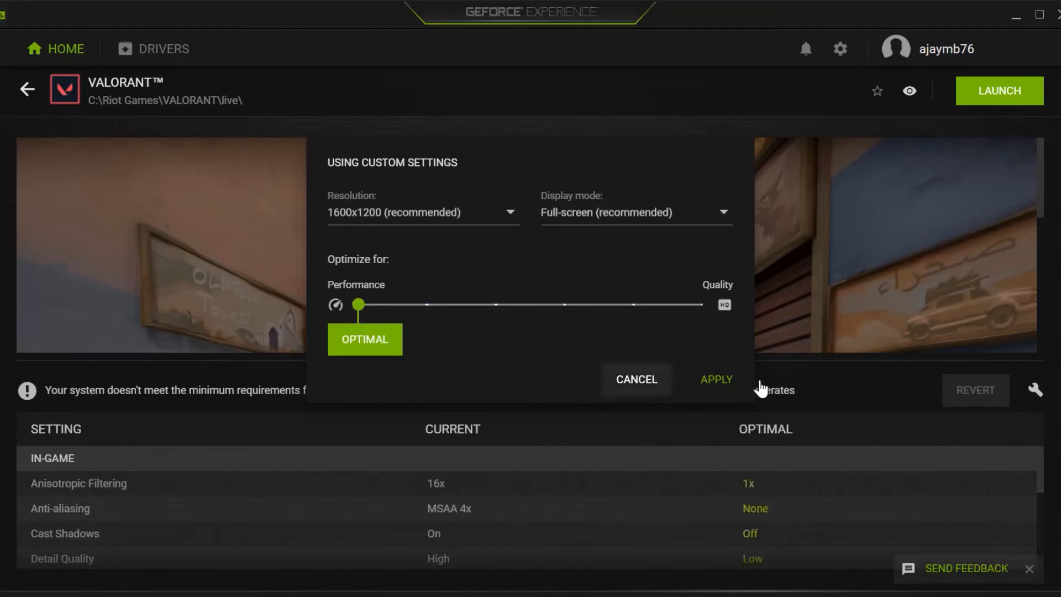
pyautogui.click(716, 380)
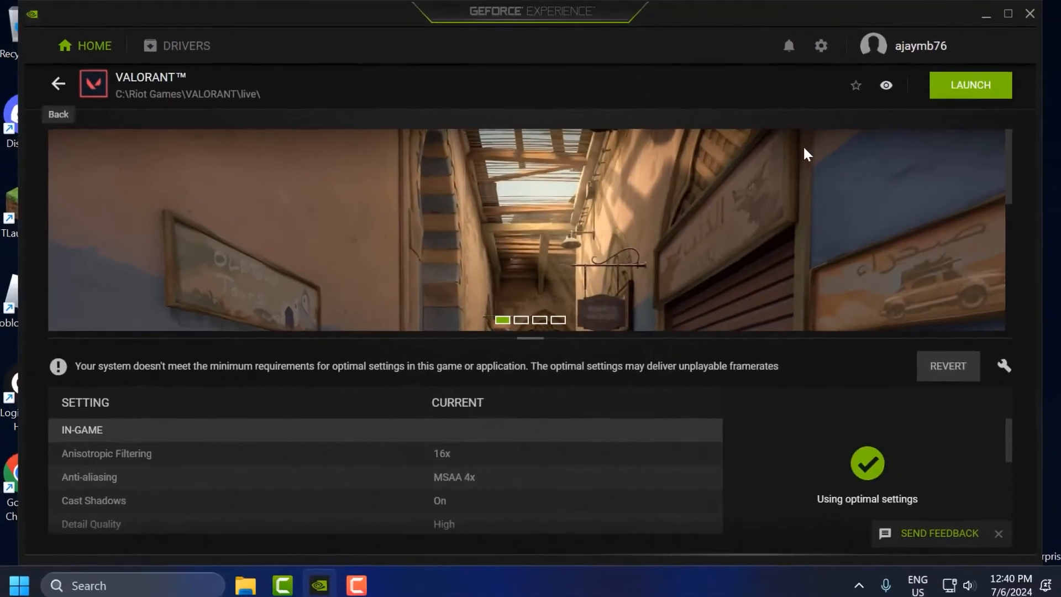
pyautogui.click(28, 89)
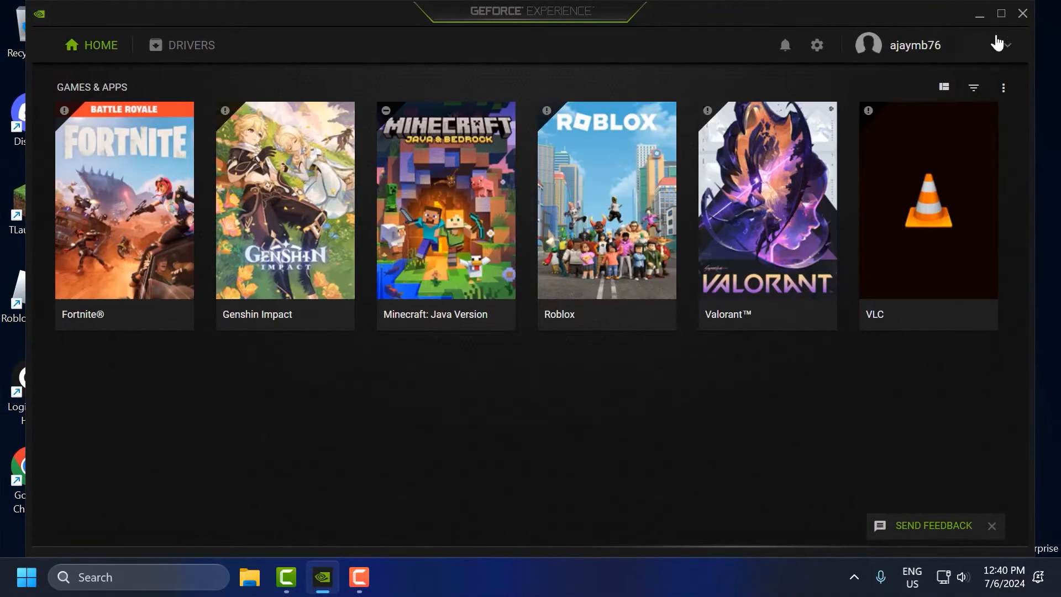
pyautogui.click(1017, 21)
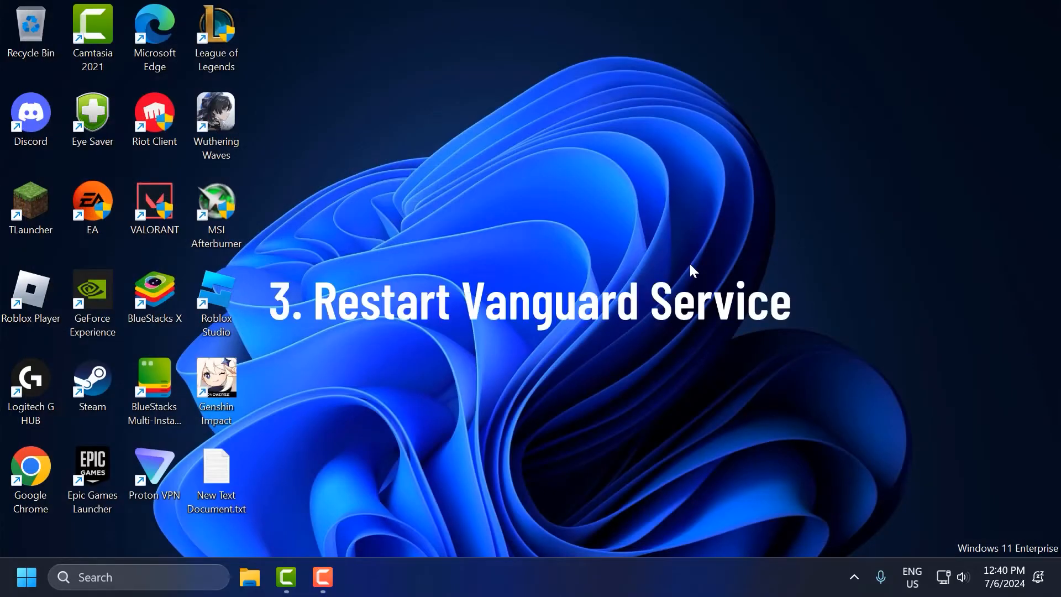
# Find and open the Windows Services console
pyautogui.click(191, 569)
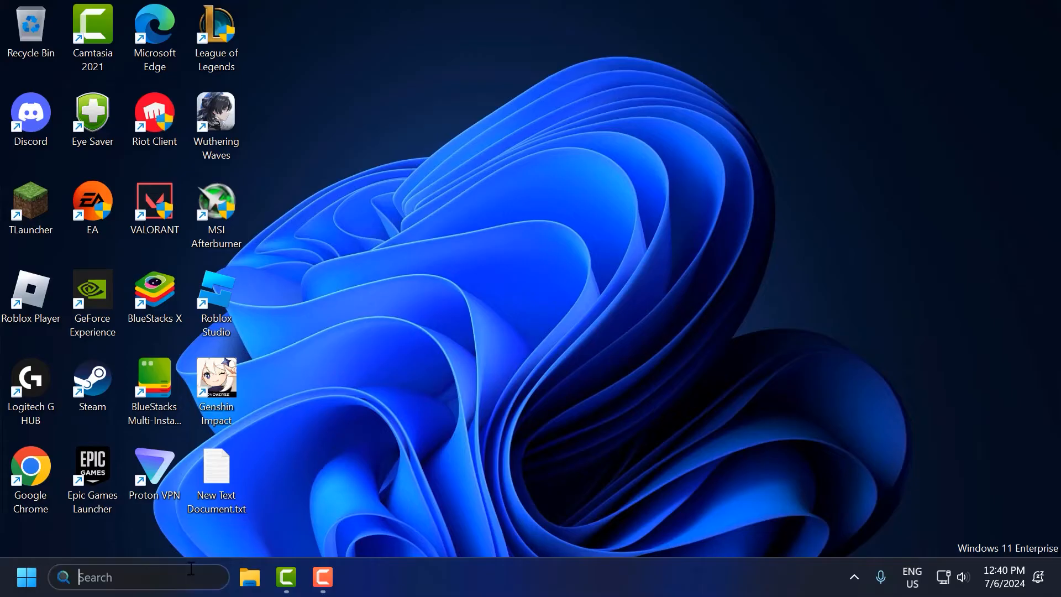
pyautogui.write('se')
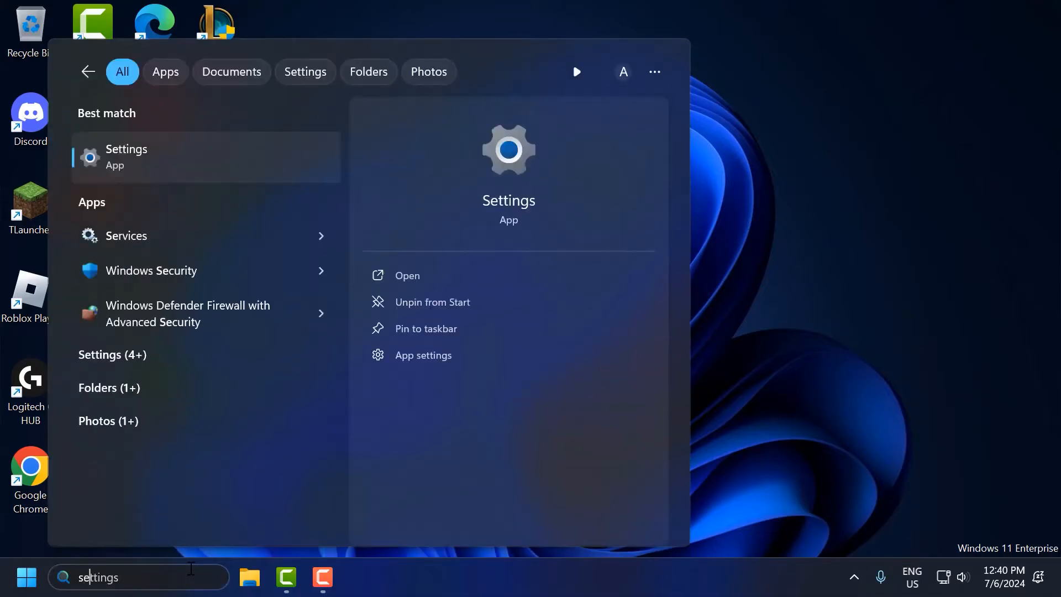
pyautogui.write('rvice')
pyautogui.click(145, 172)
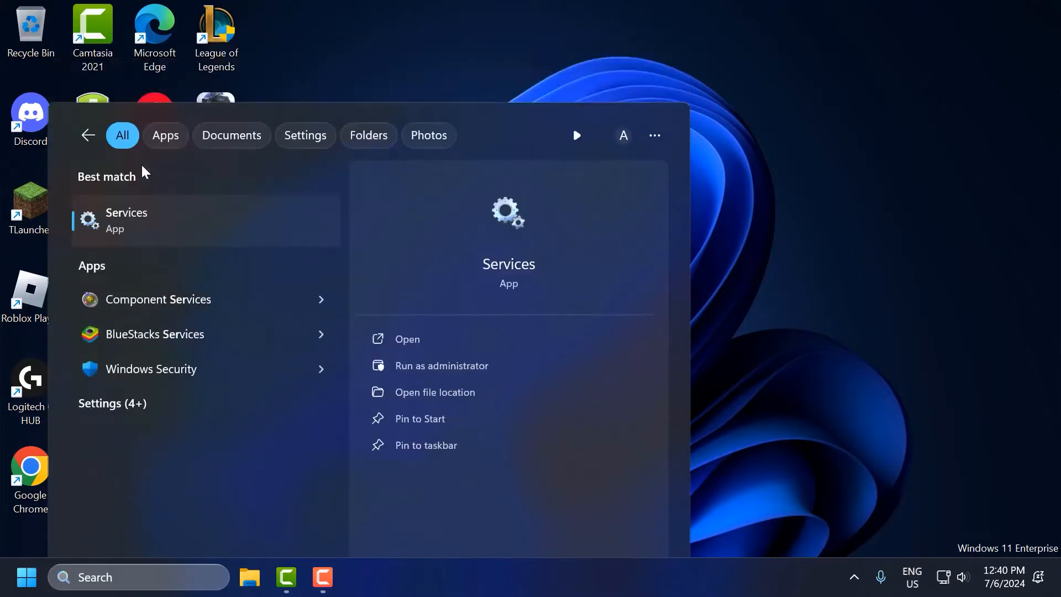
# Locate the vgc service and set its startup type to Automatic in its properties
pyautogui.click(409, 274)
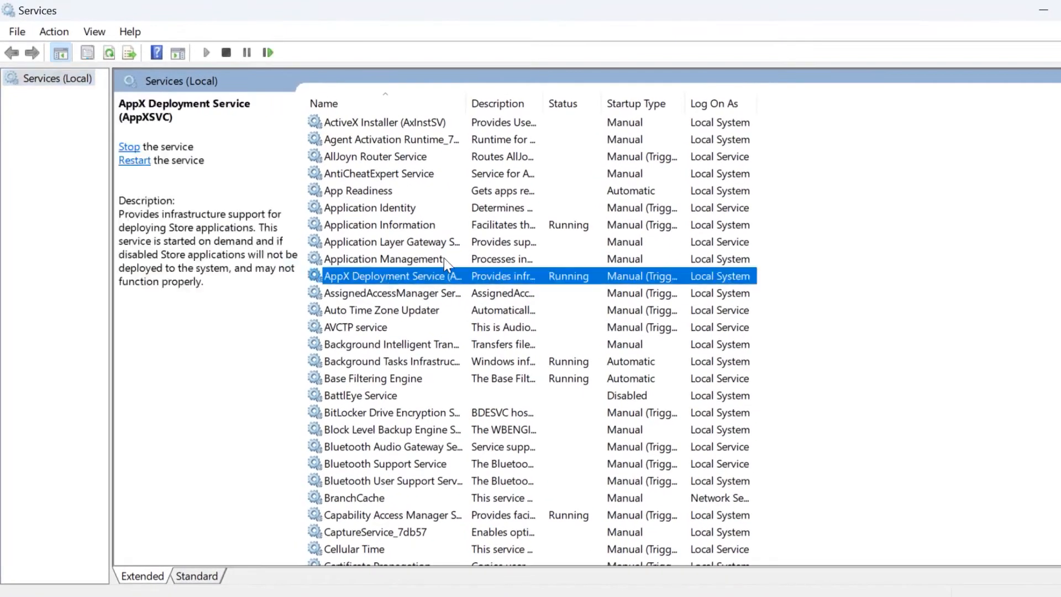
pyautogui.write('vgc')
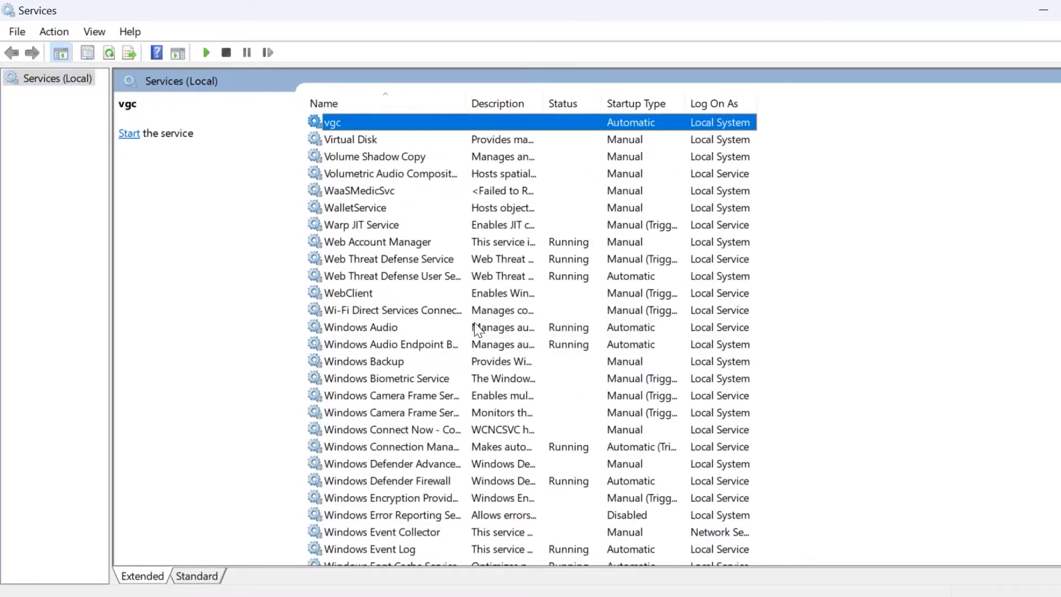
pyautogui.doubleClick(386, 125)
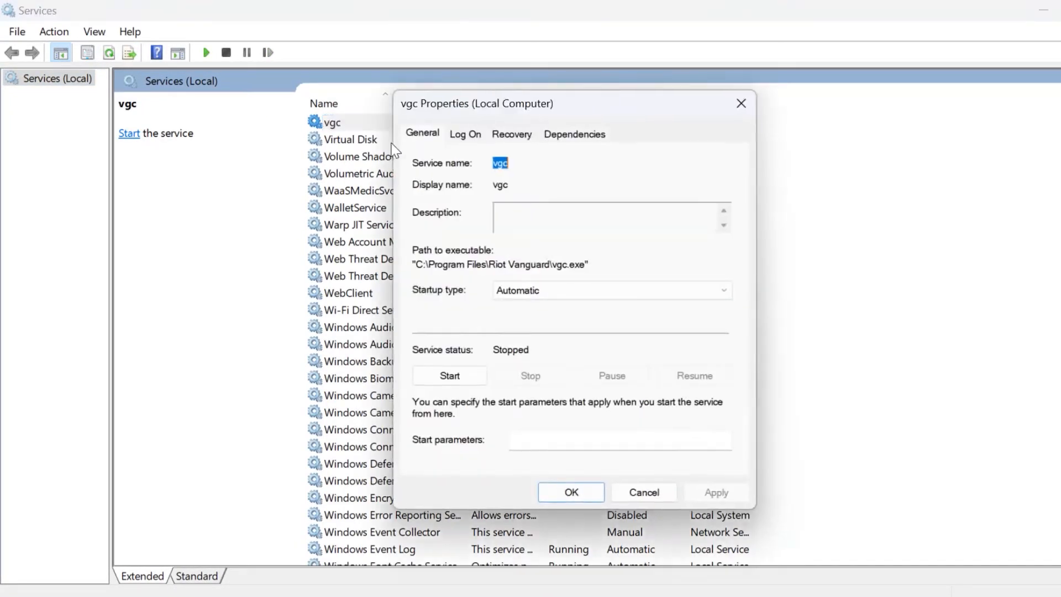
pyautogui.click(578, 299)
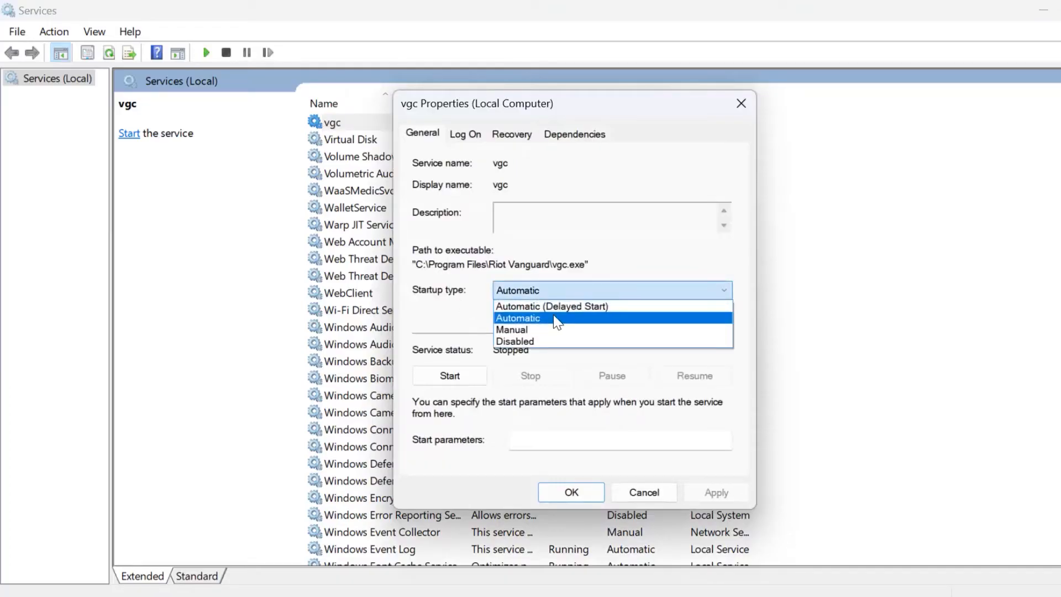
pyautogui.click(552, 313)
pyautogui.click(713, 493)
pyautogui.click(578, 494)
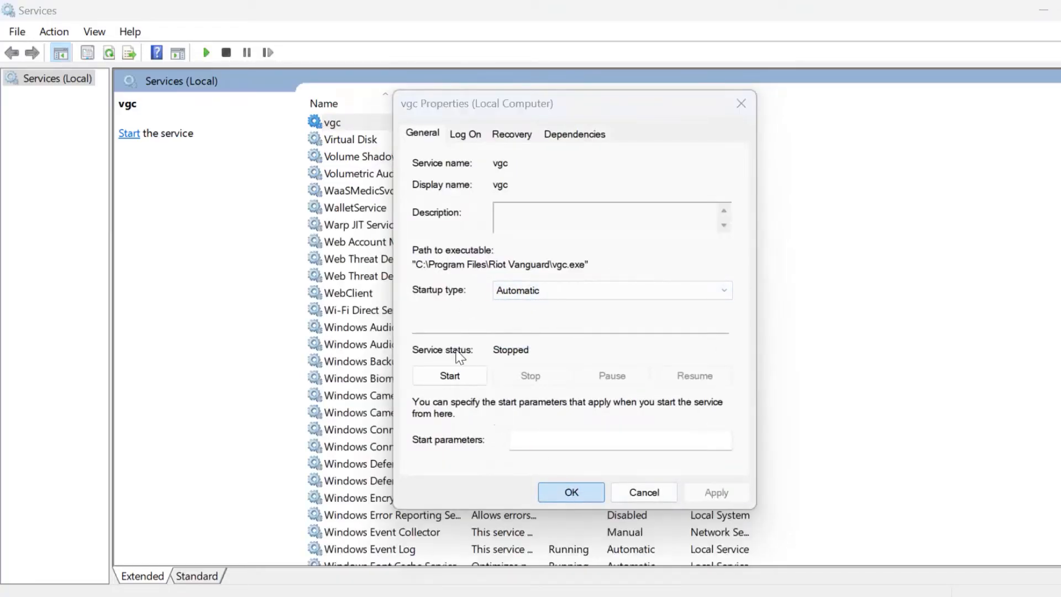
# Start the vgc service and leave the Services console
pyautogui.rightClick(341, 127)
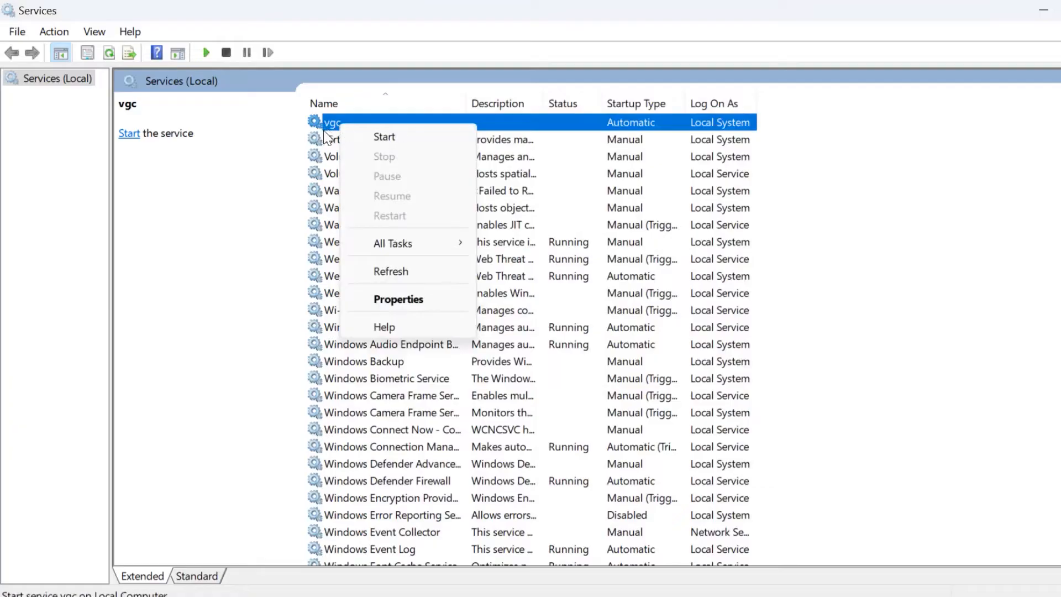
pyautogui.click(395, 140)
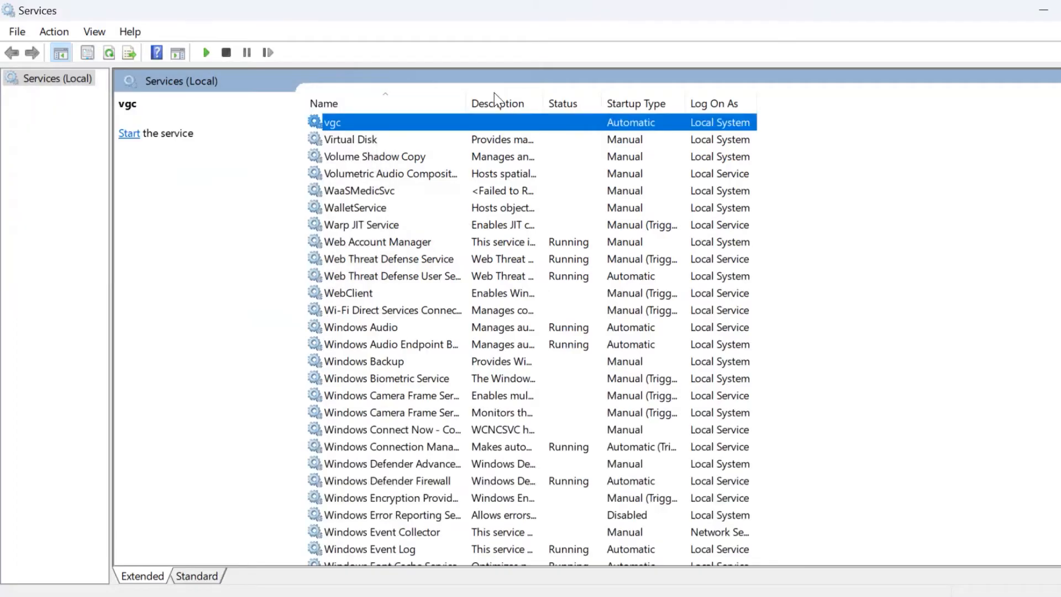
pyautogui.click(1044, 11)
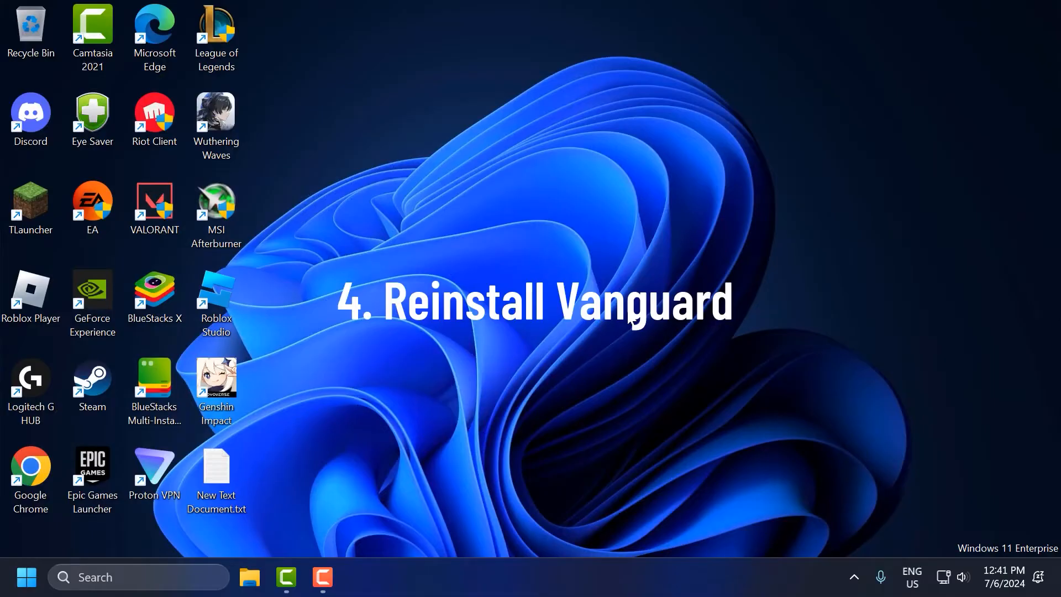
# Open Control Panel and bring up the list of installed programs for uninstalling
pyautogui.click(205, 579)
pyautogui.write('control Panel')
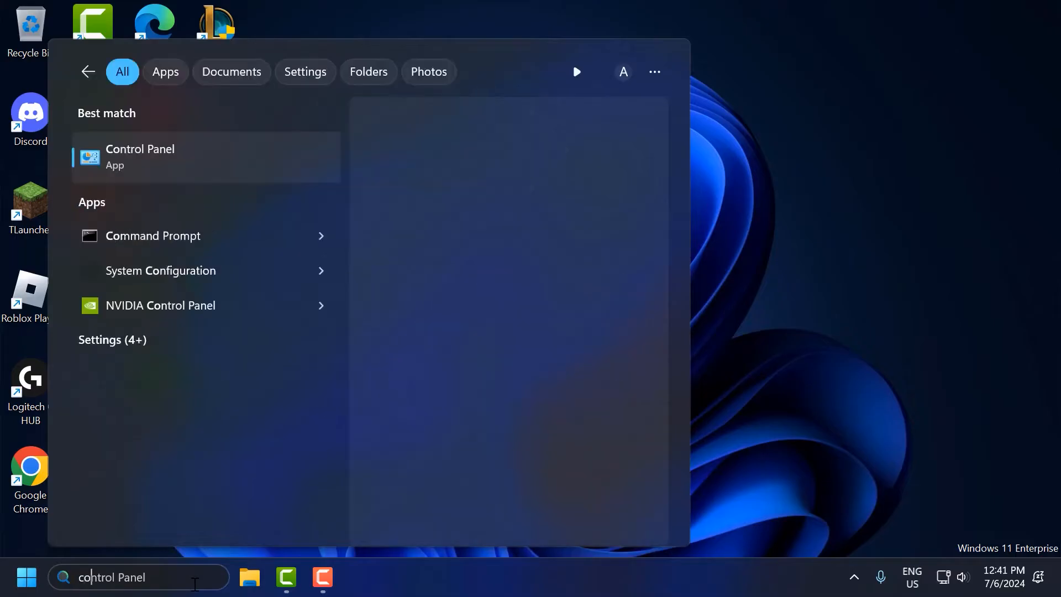
pyautogui.click(205, 155)
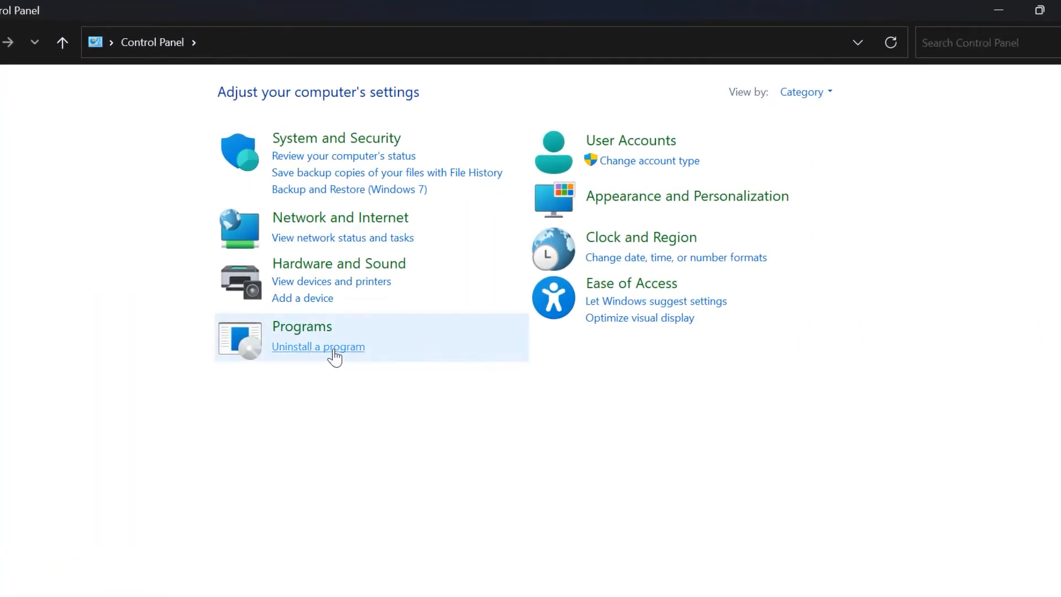
pyautogui.click(312, 347)
# Uninstall Riot Vanguard from the installed programs list, confirm its removal, and leave Programs and Features
pyautogui.click(323, 365)
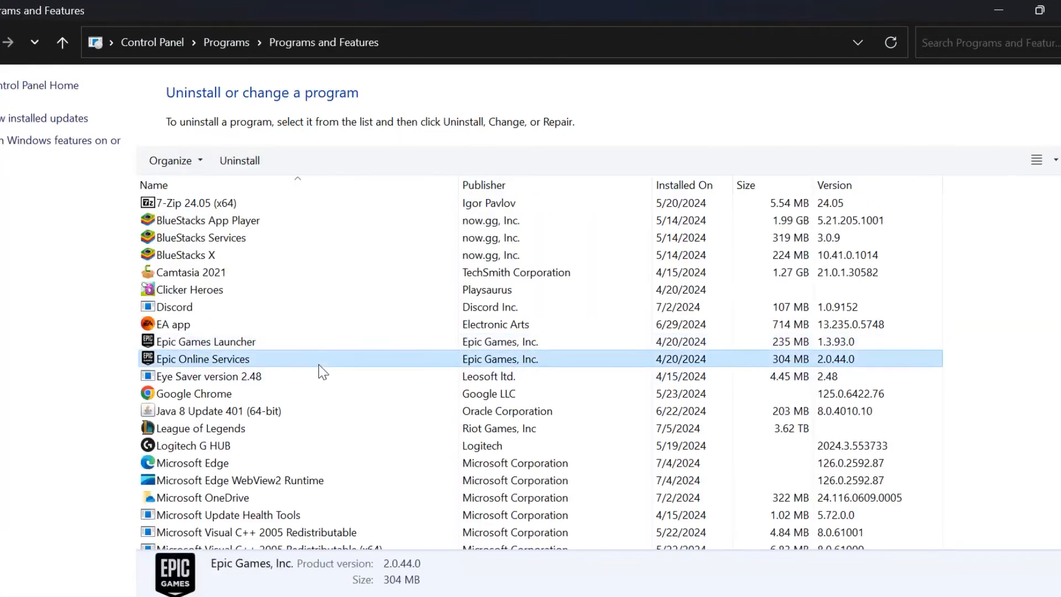
pyautogui.press('r')
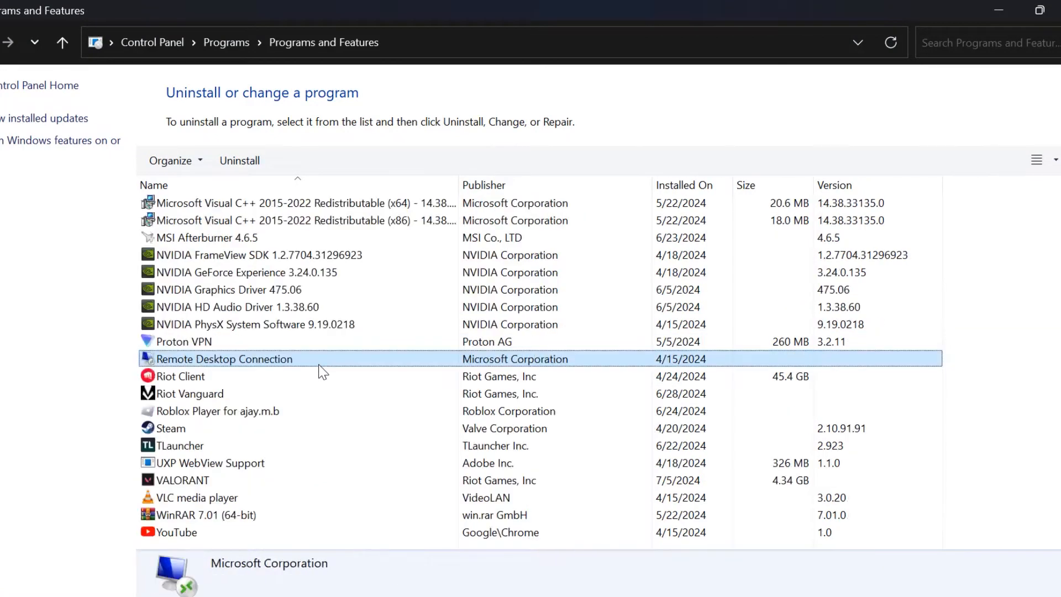
pyautogui.click(271, 391)
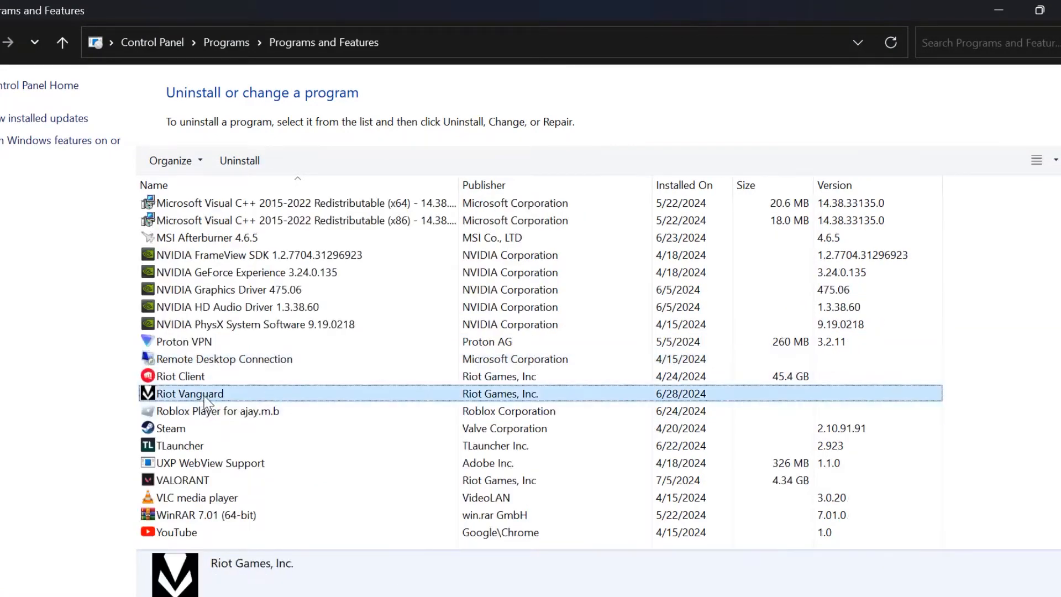
pyautogui.rightClick(206, 392)
pyautogui.click(256, 405)
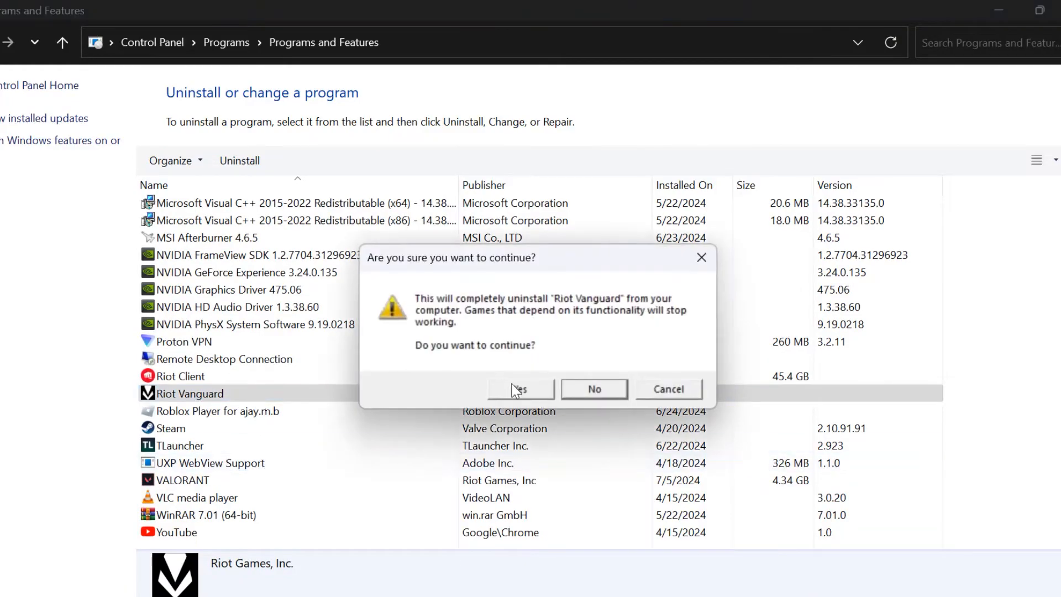
pyautogui.click(515, 389)
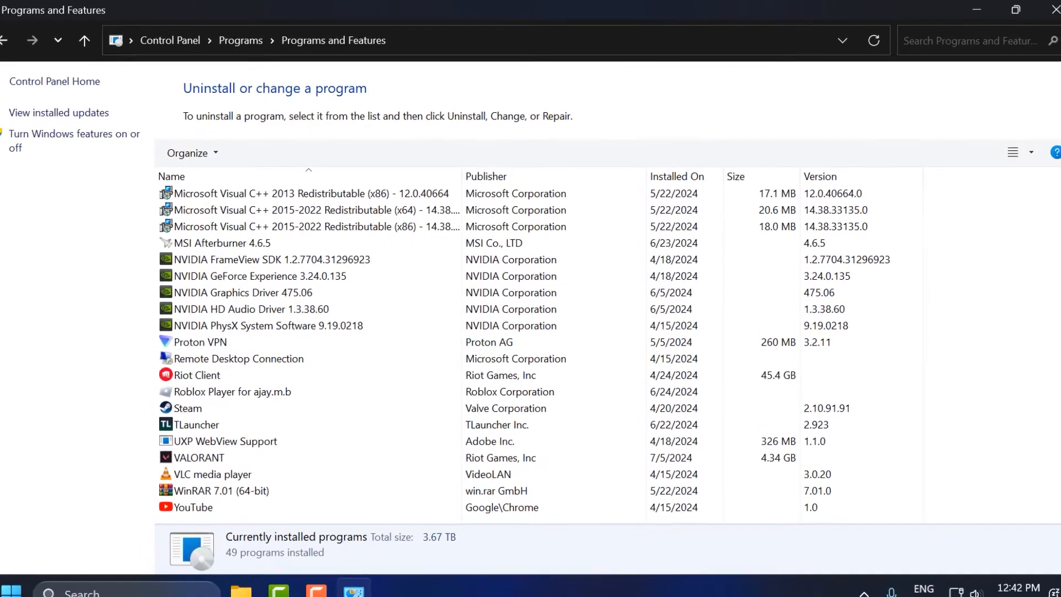
pyautogui.click(1054, 10)
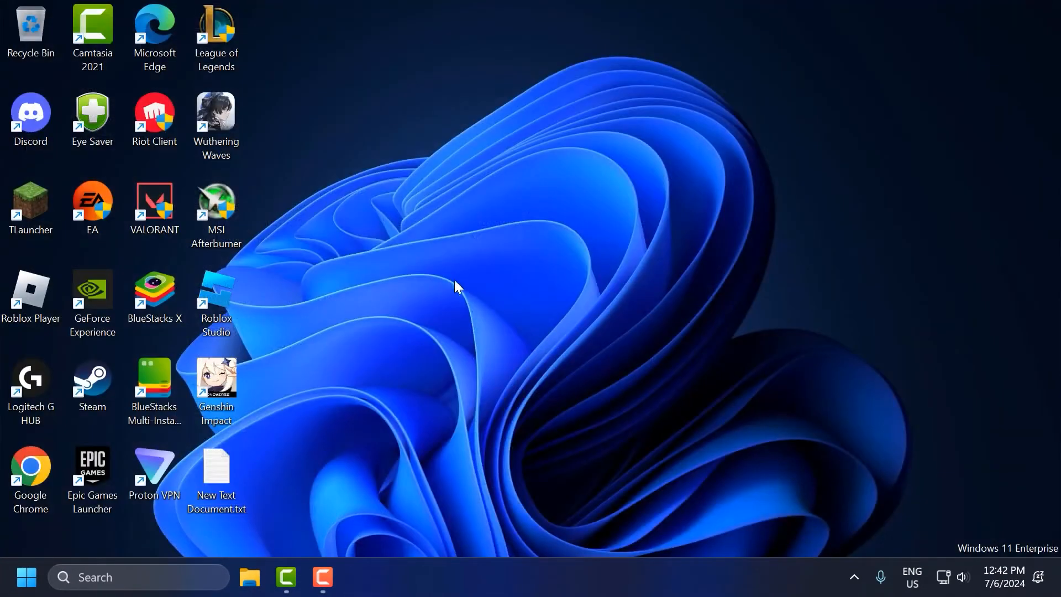
# Launch VALORANT, run the update that reinstalls Vanguard, and close the game client
pyautogui.doubleClick(162, 209)
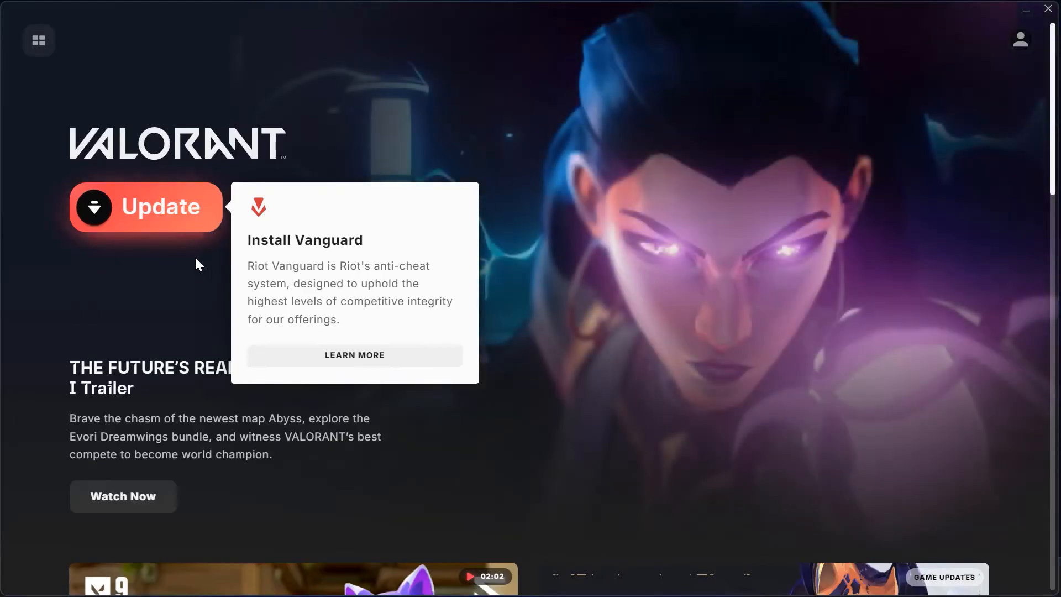
pyautogui.click(162, 210)
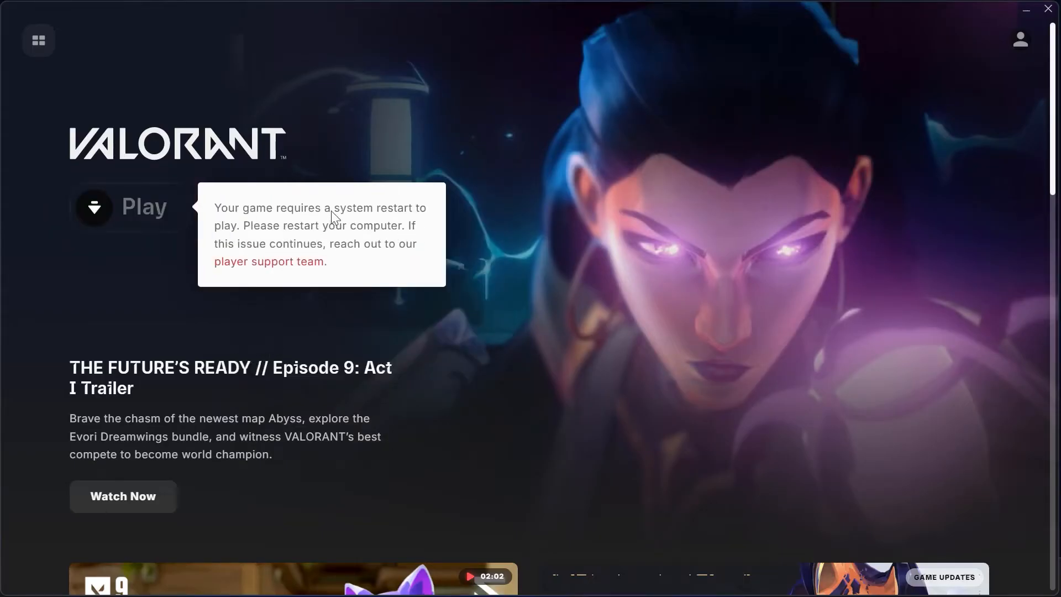
pyautogui.click(1047, 9)
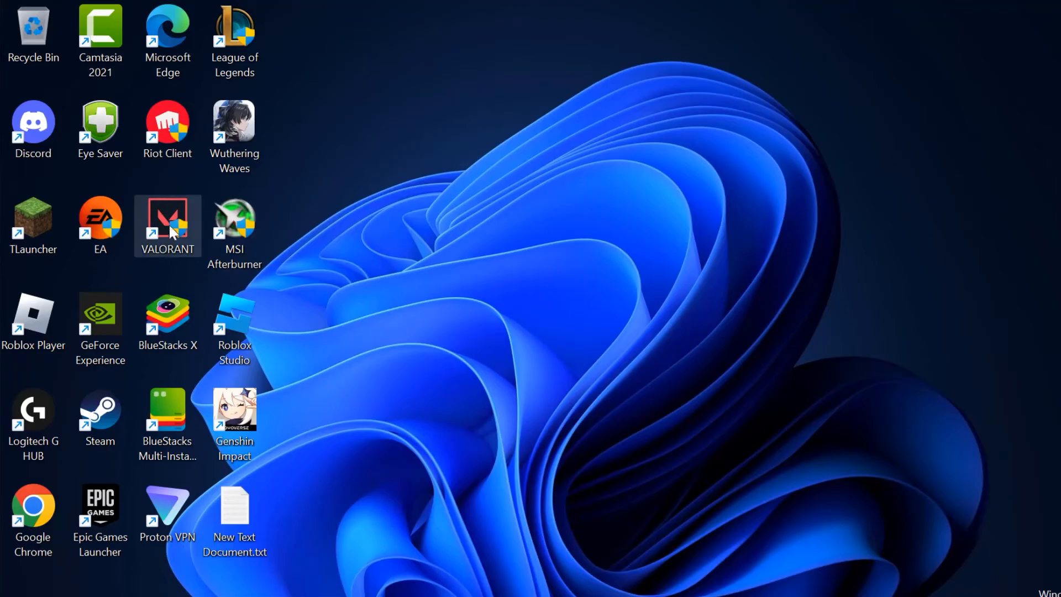
pyautogui.rightClick(175, 224)
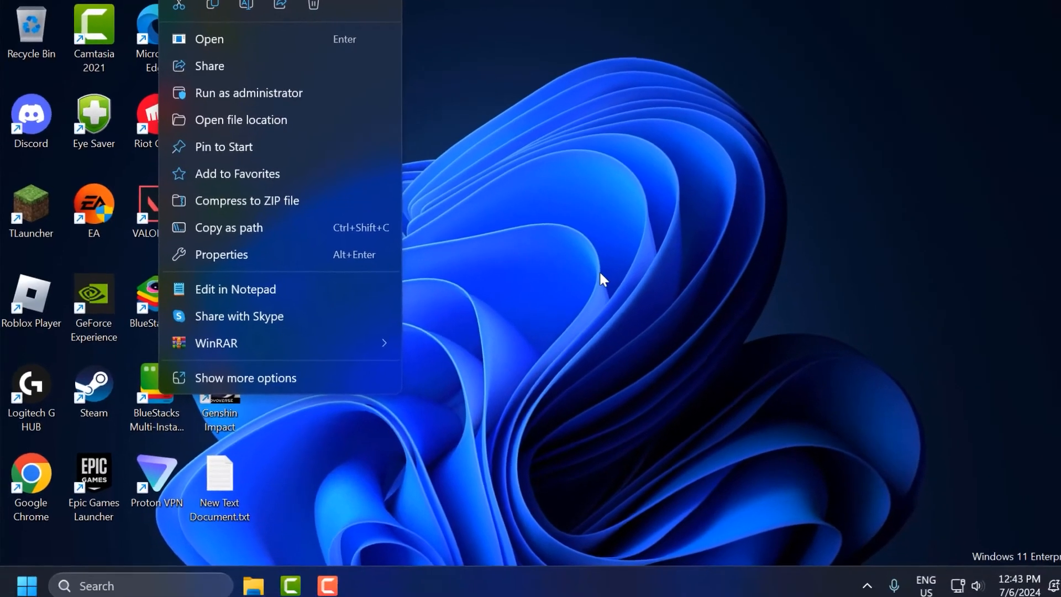
pyautogui.click(640, 288)
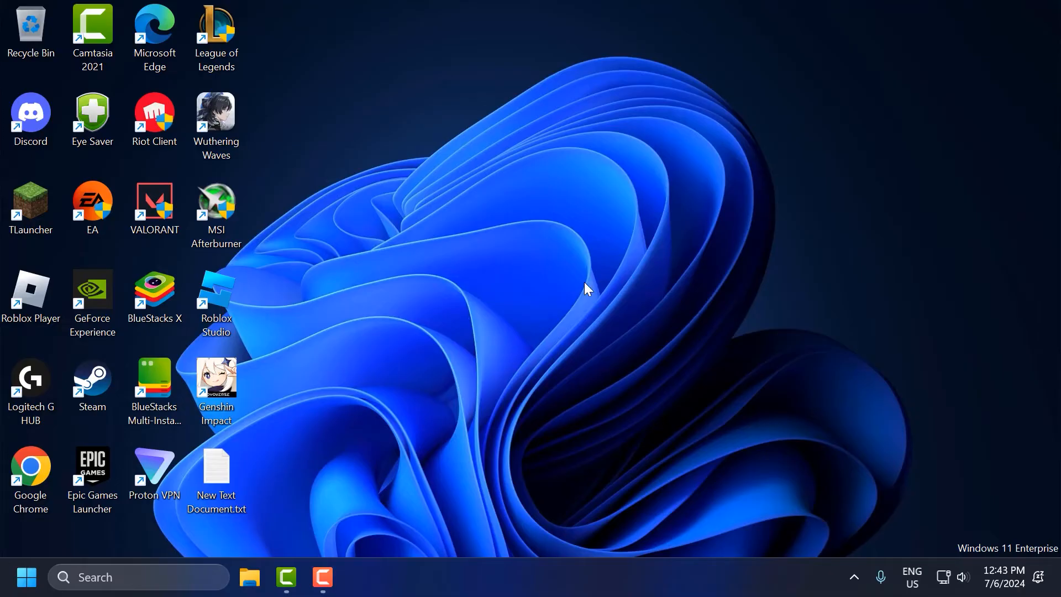
# Find and open the Windows Firewall allowed apps settings and unlock them for changes
pyautogui.click(194, 565)
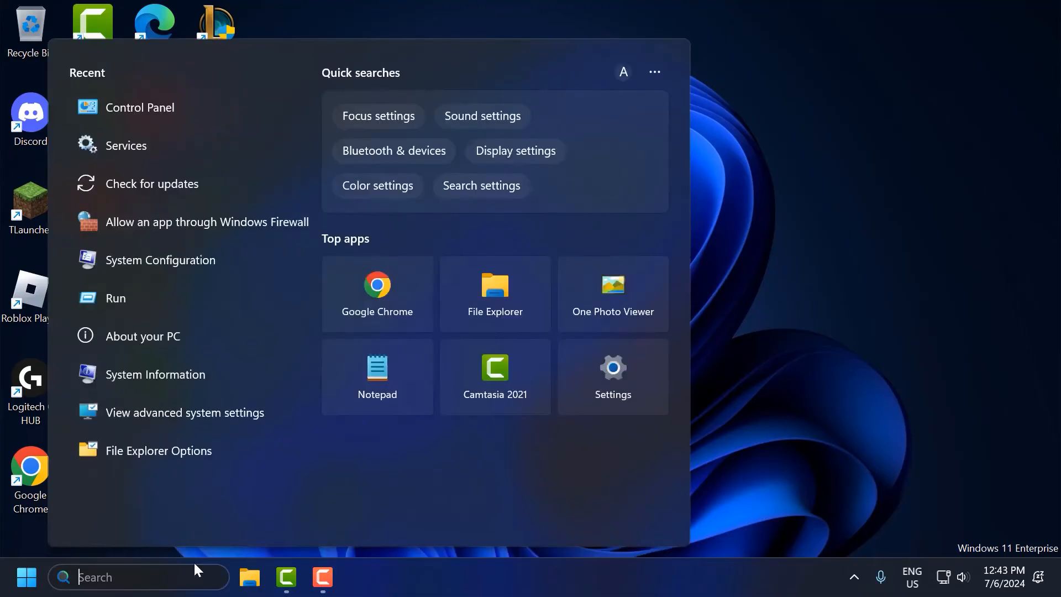
pyautogui.write('all')
pyautogui.press('BackSpace')
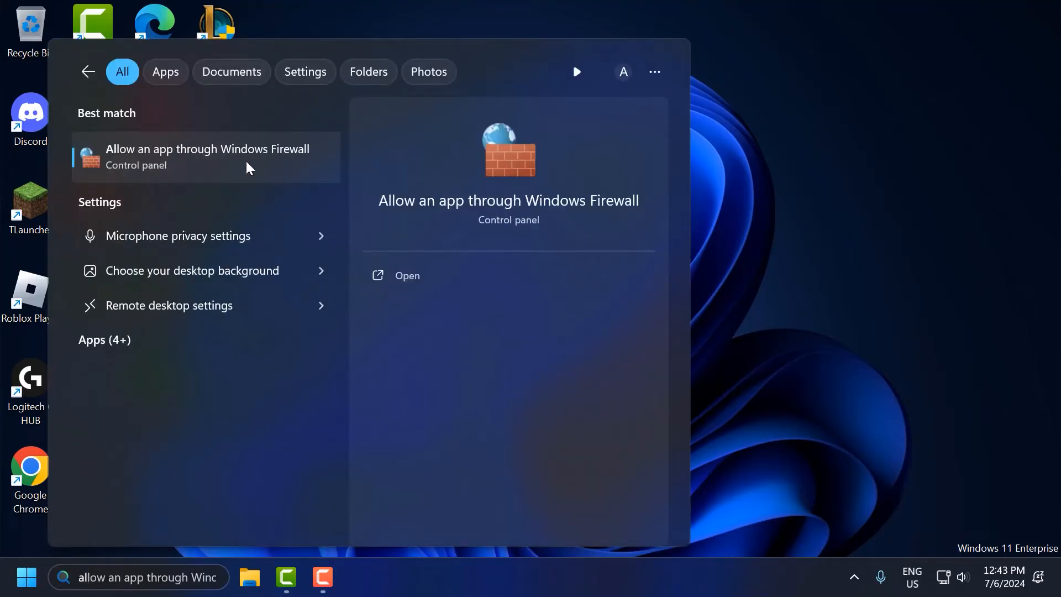
pyautogui.click(277, 171)
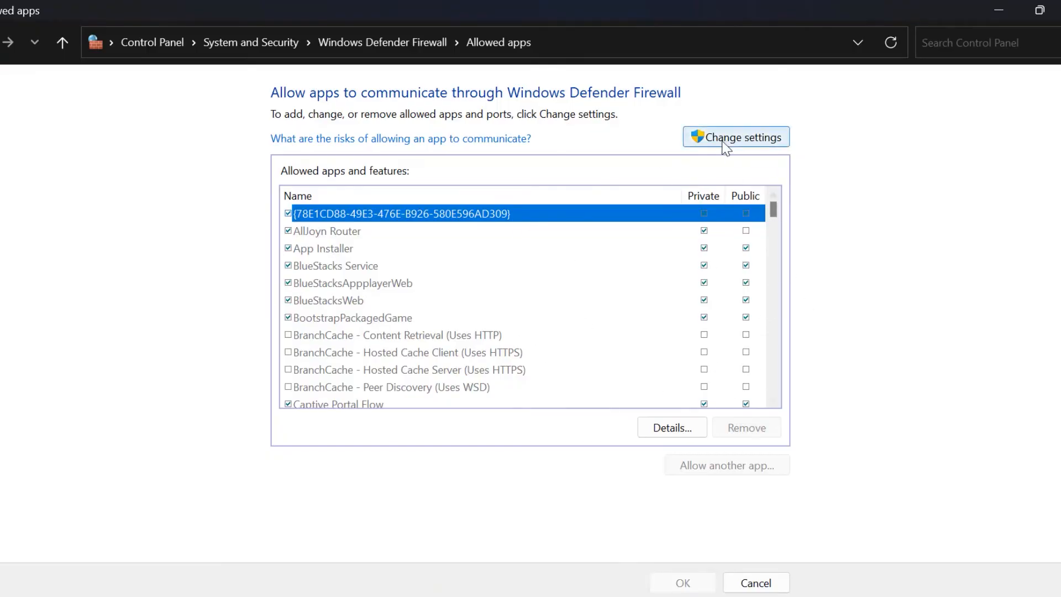
pyautogui.click(761, 140)
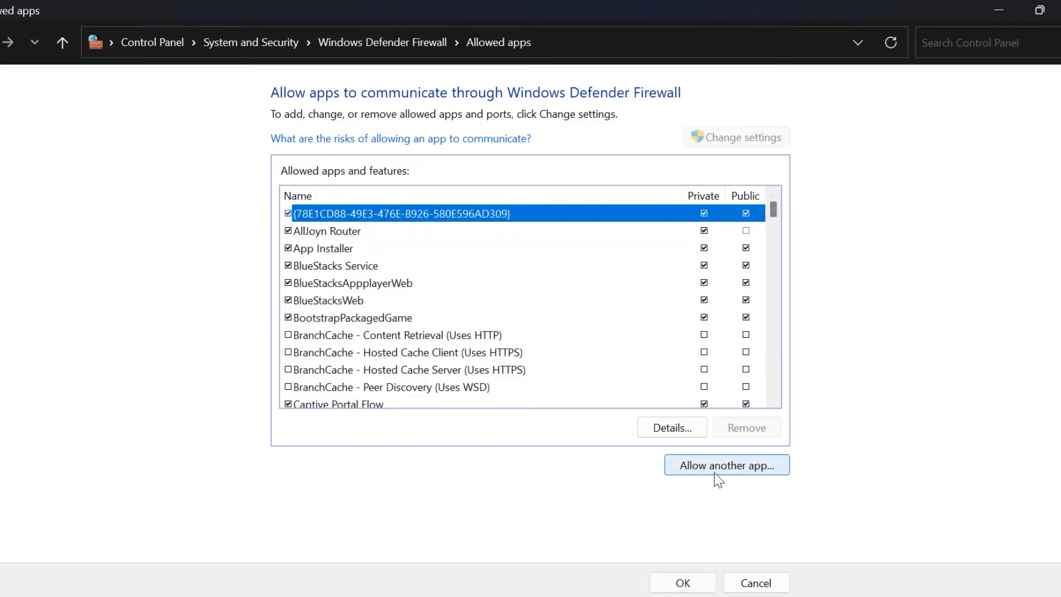
# Try to add VALORANT.exe from C:\Riot Games\VALORANT\live to the firewall's allowed apps
pyautogui.click(754, 468)
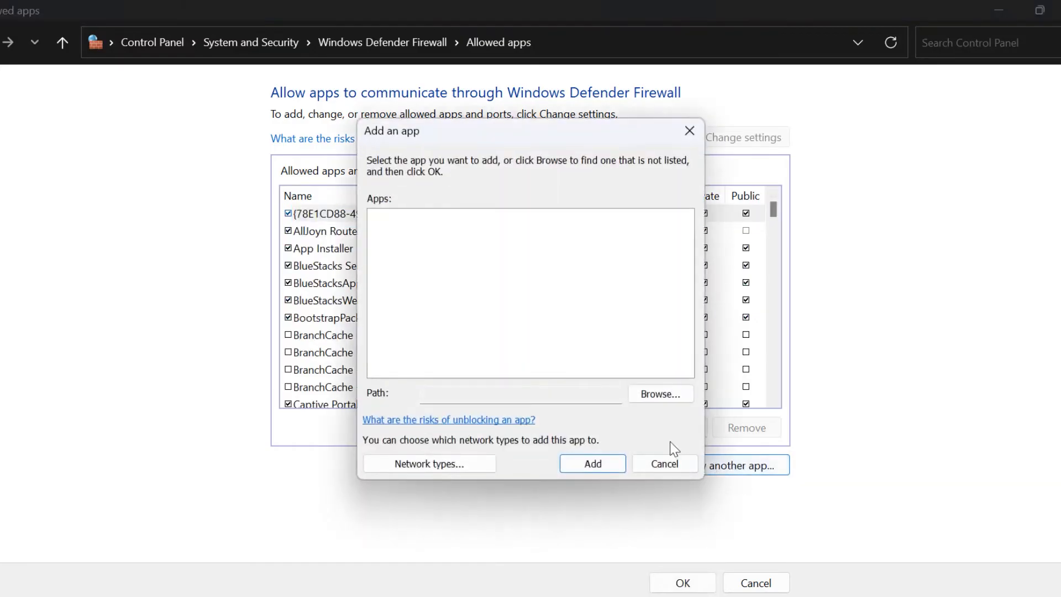
pyautogui.click(662, 393)
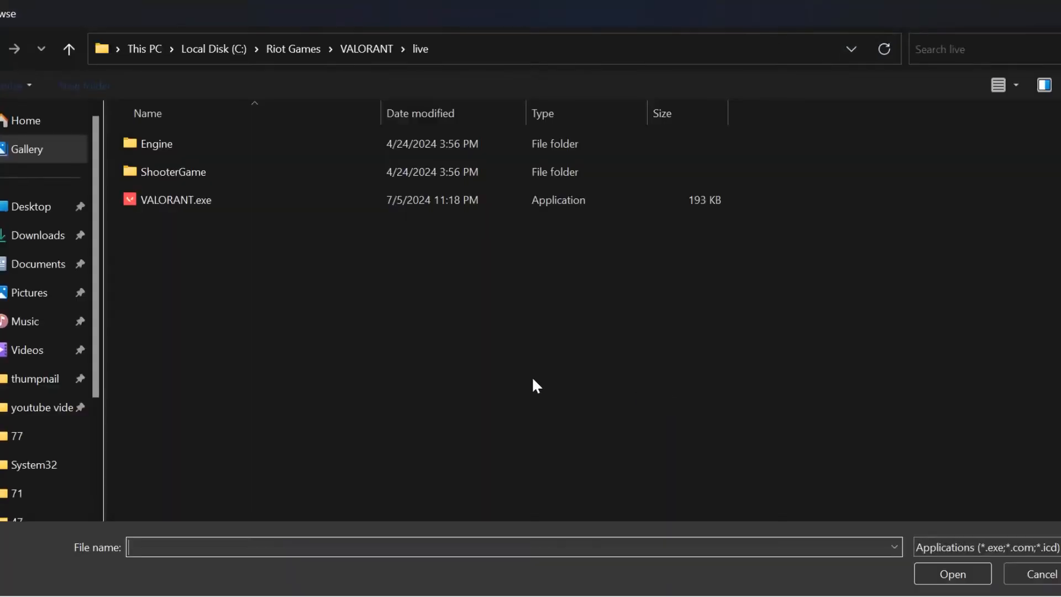
pyautogui.click(194, 49)
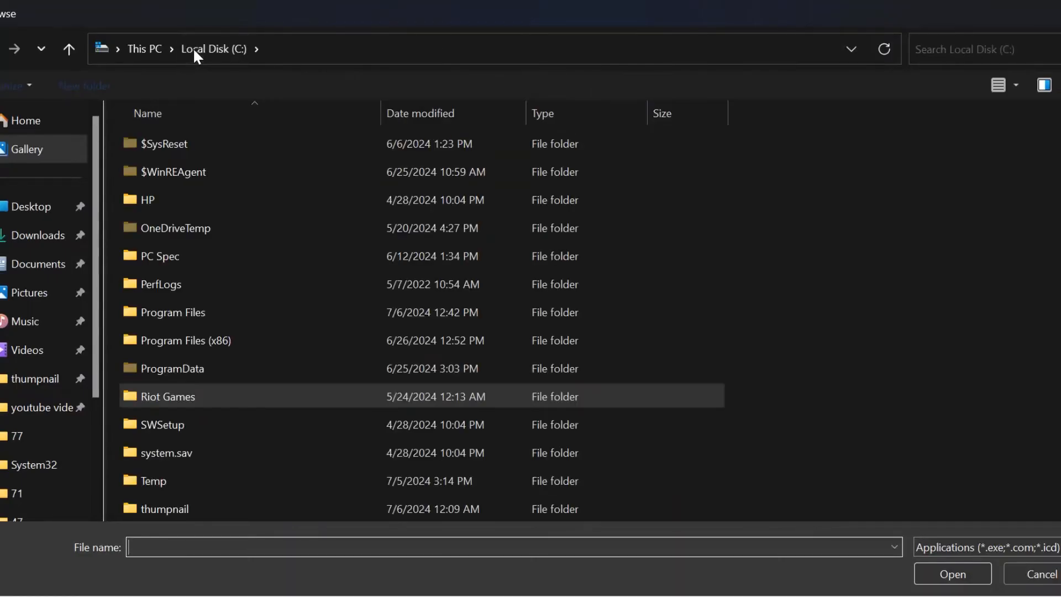
pyautogui.doubleClick(226, 402)
pyautogui.click(166, 204)
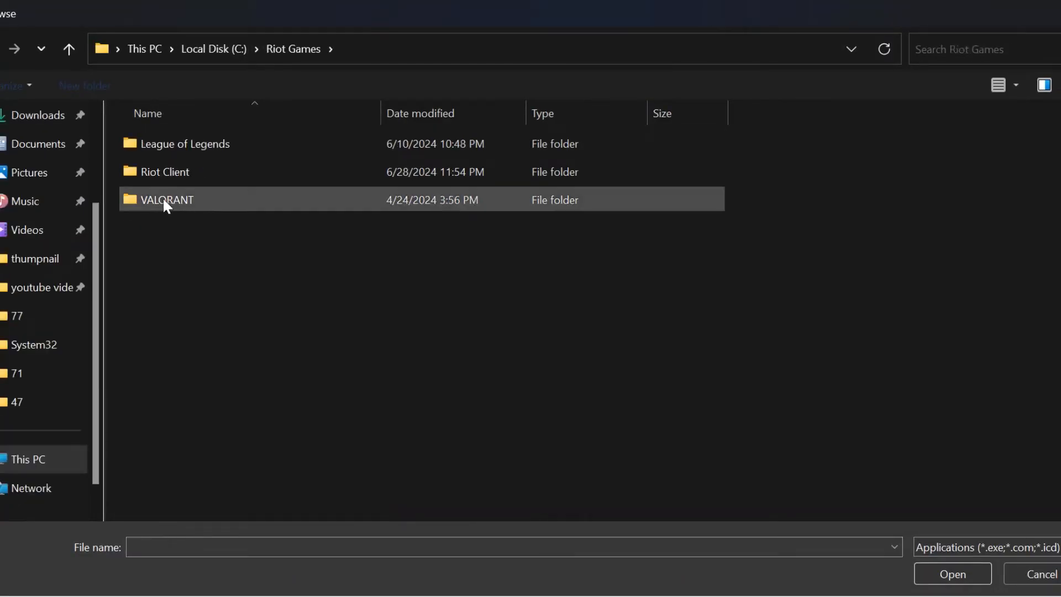
pyautogui.doubleClick(194, 200)
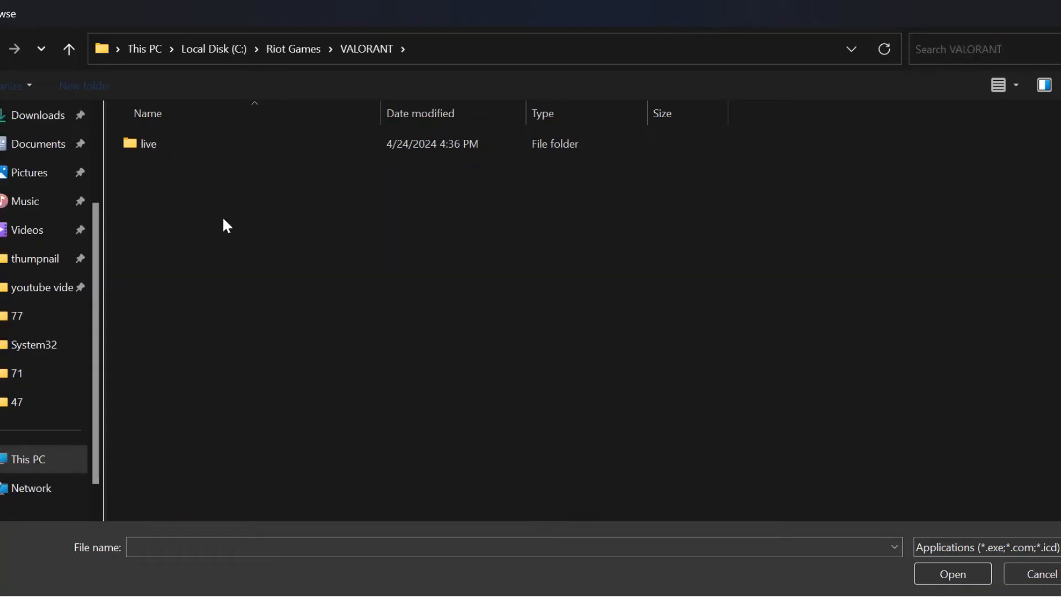
pyautogui.doubleClick(187, 145)
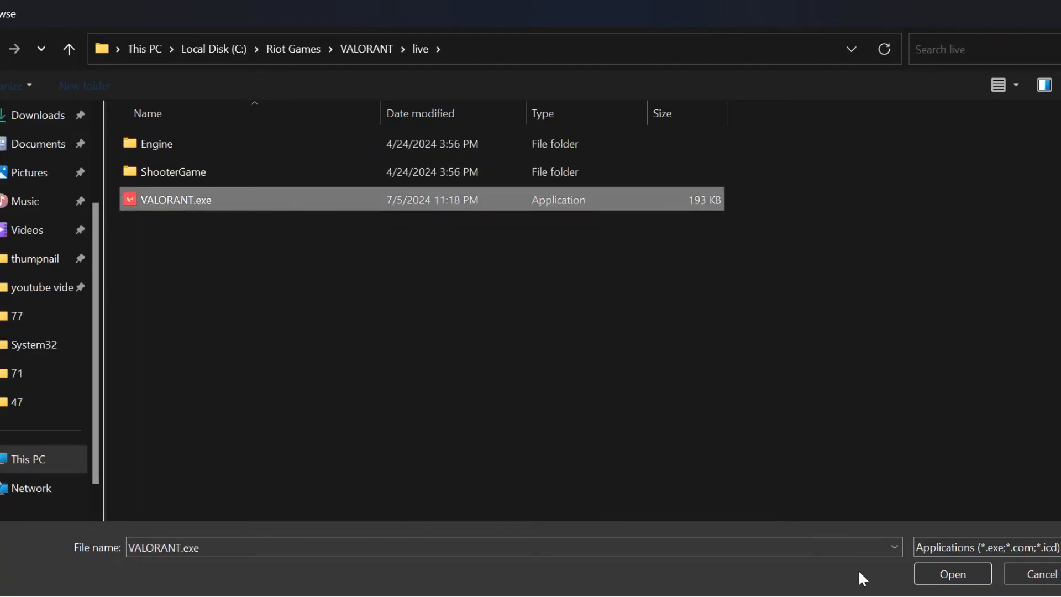
pyautogui.click(939, 578)
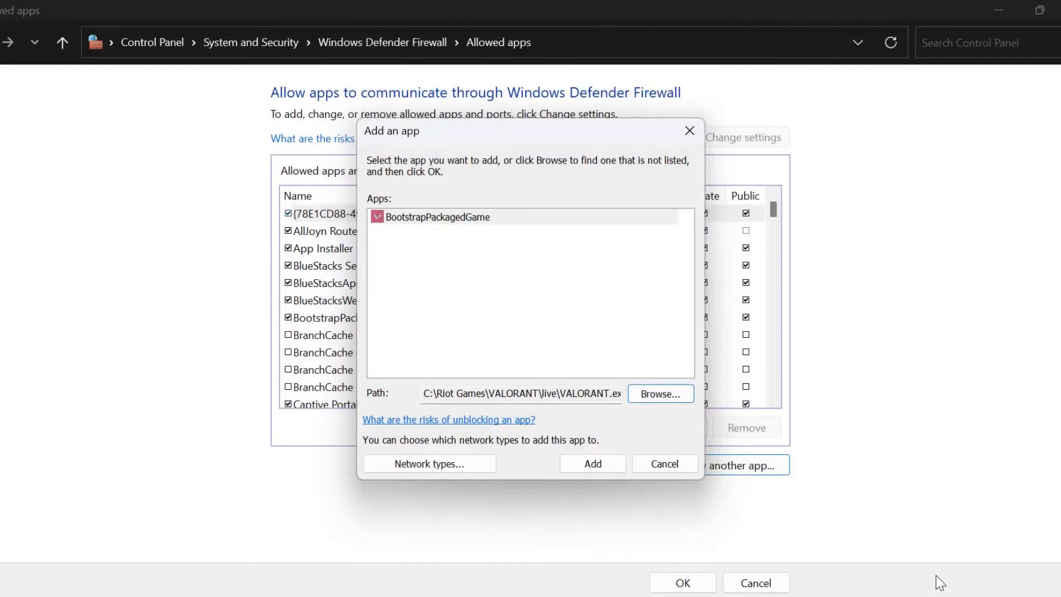
pyautogui.click(602, 464)
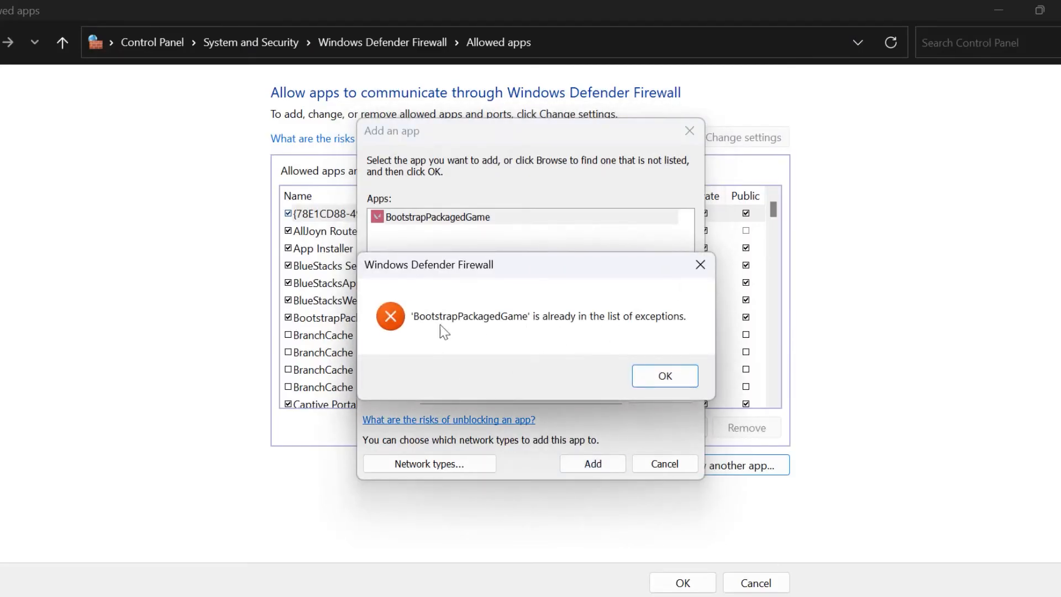
pyautogui.click(683, 385)
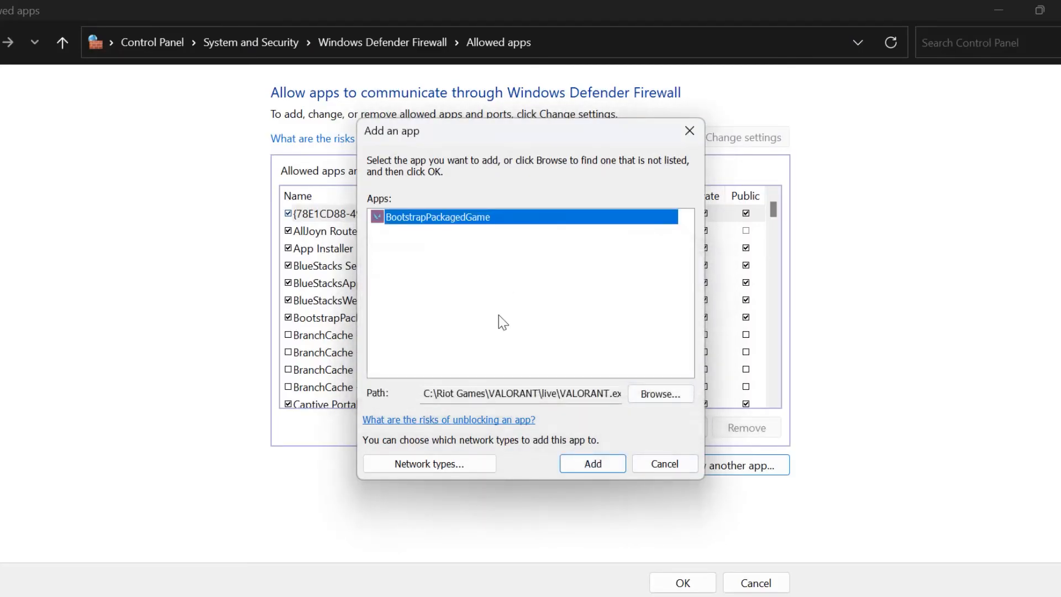
pyautogui.click(675, 461)
# Check the private and public network access of the BootstrapPackagedGame entry in the allowed apps list
pyautogui.click(448, 300)
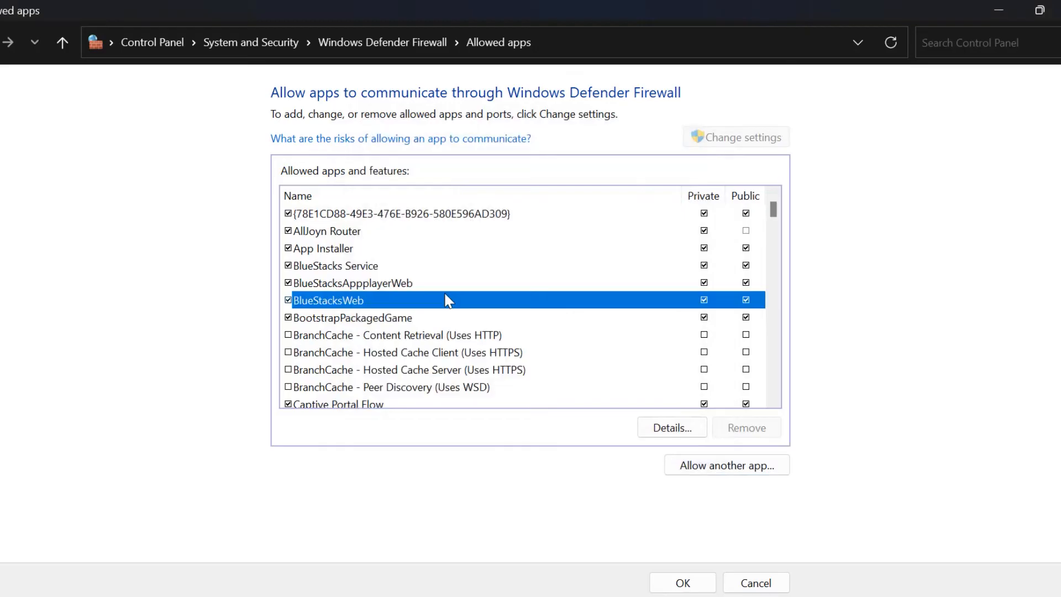
pyautogui.click(439, 320)
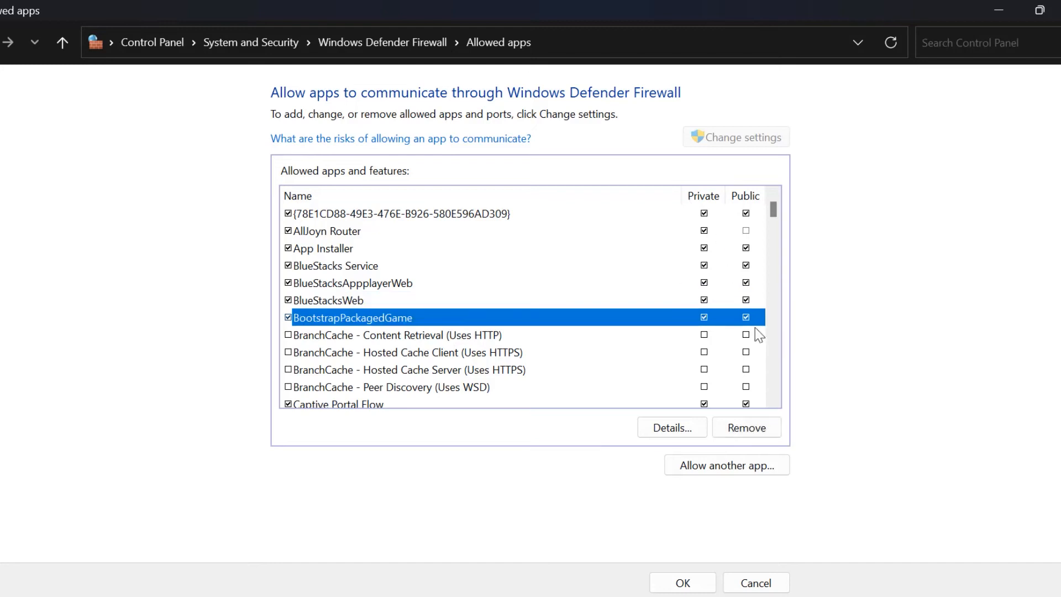
# Add RiotClientServices.exe from C:\Riot Games\Riot Client to the firewall's allowed apps
pyautogui.click(727, 470)
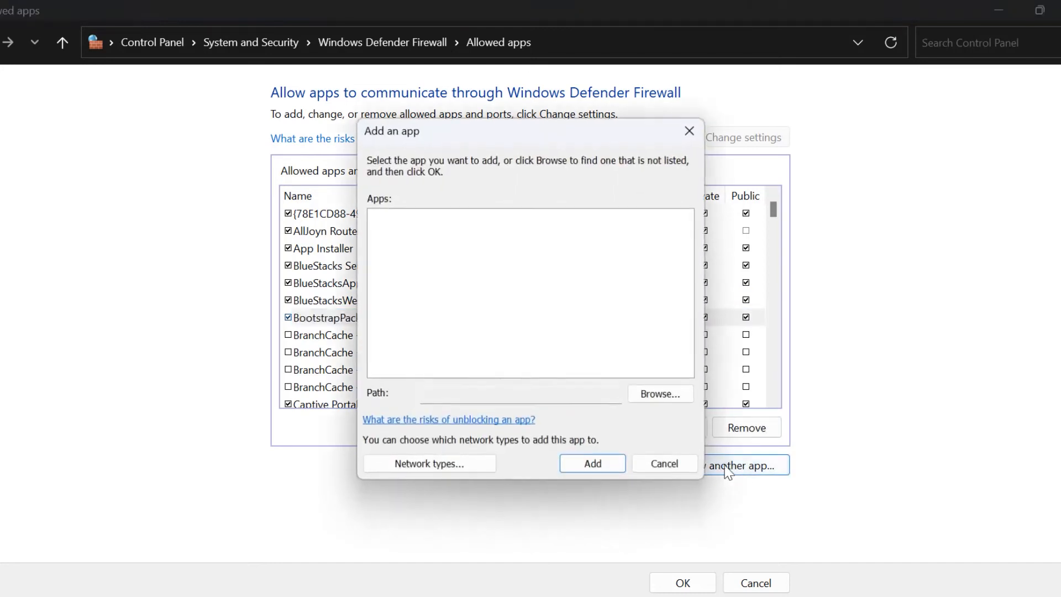
pyautogui.click(656, 393)
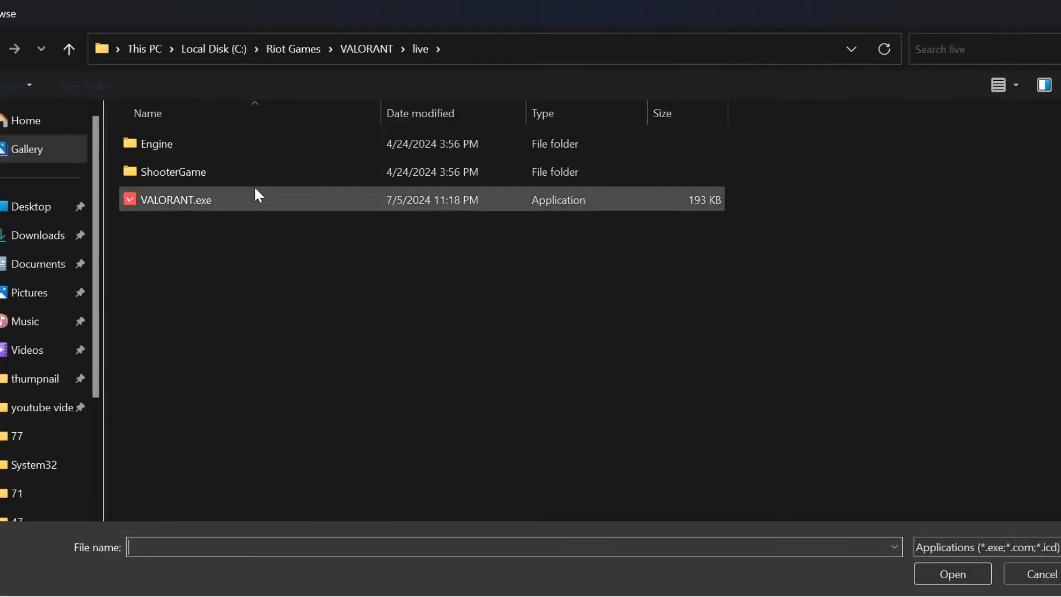
pyautogui.click(209, 48)
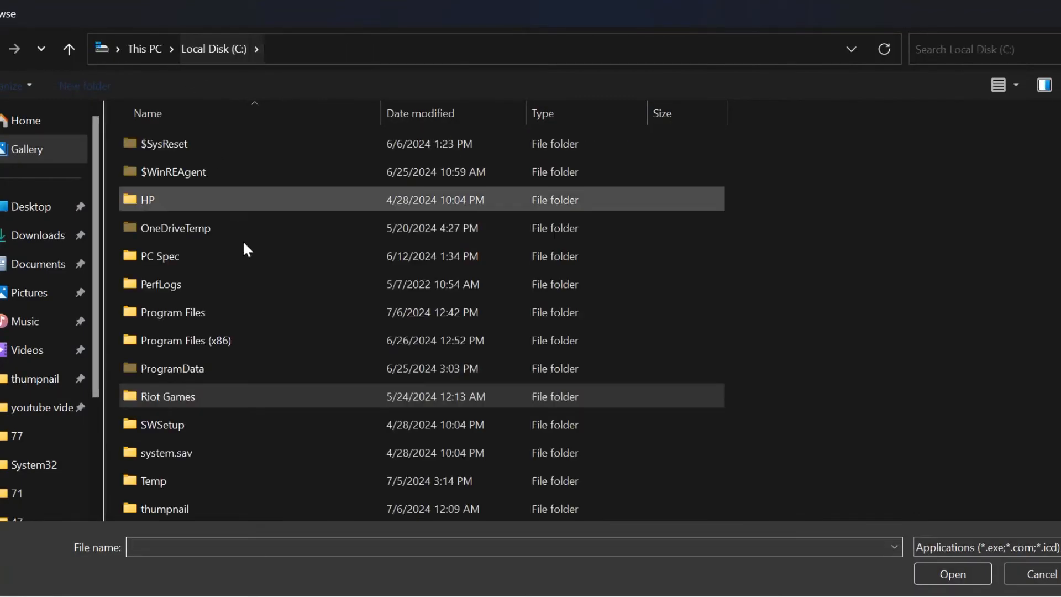
pyautogui.doubleClick(208, 393)
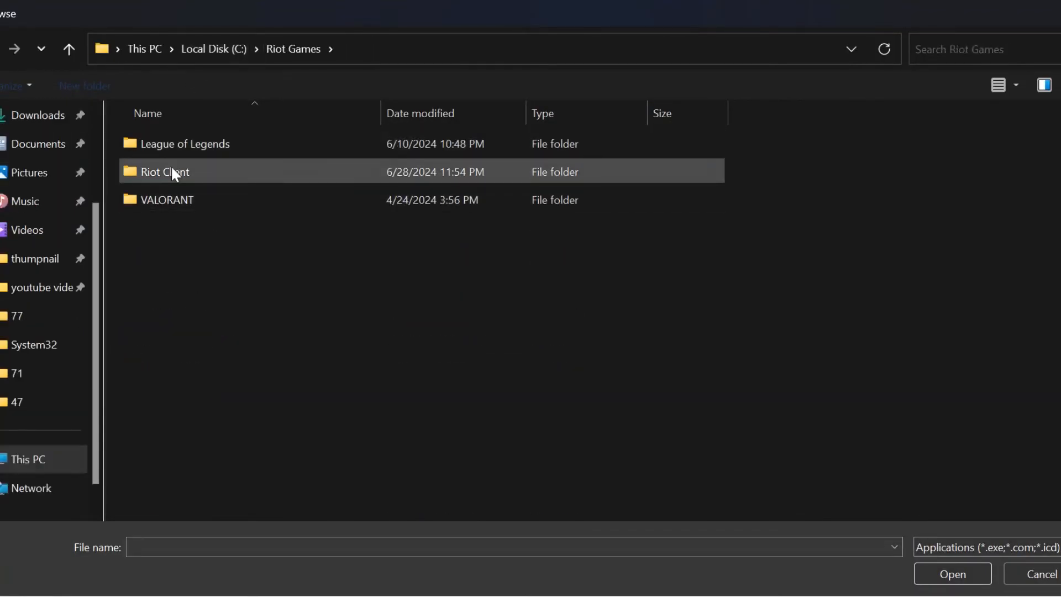
pyautogui.doubleClick(171, 166)
pyautogui.click(175, 230)
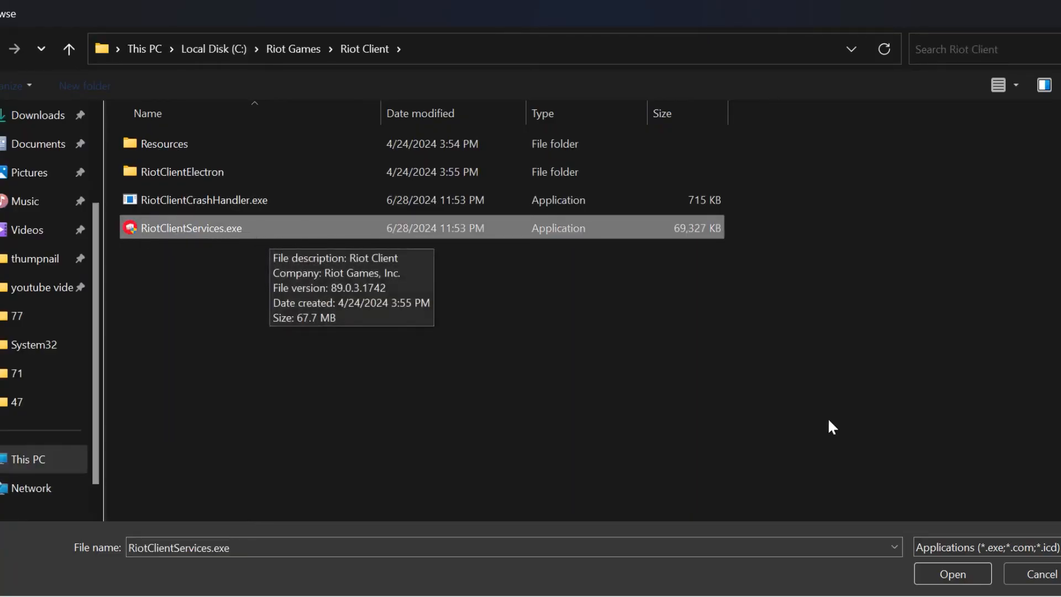
pyautogui.click(953, 573)
pyautogui.click(609, 469)
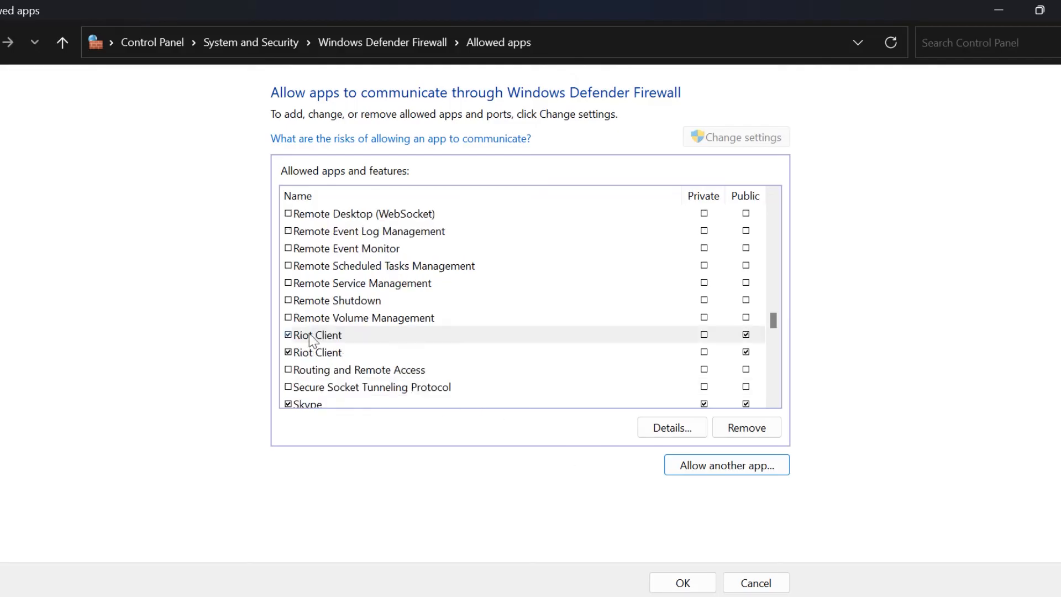
# Allow both Riot Client entries on private networks and save the firewall settings
pyautogui.click(704, 335)
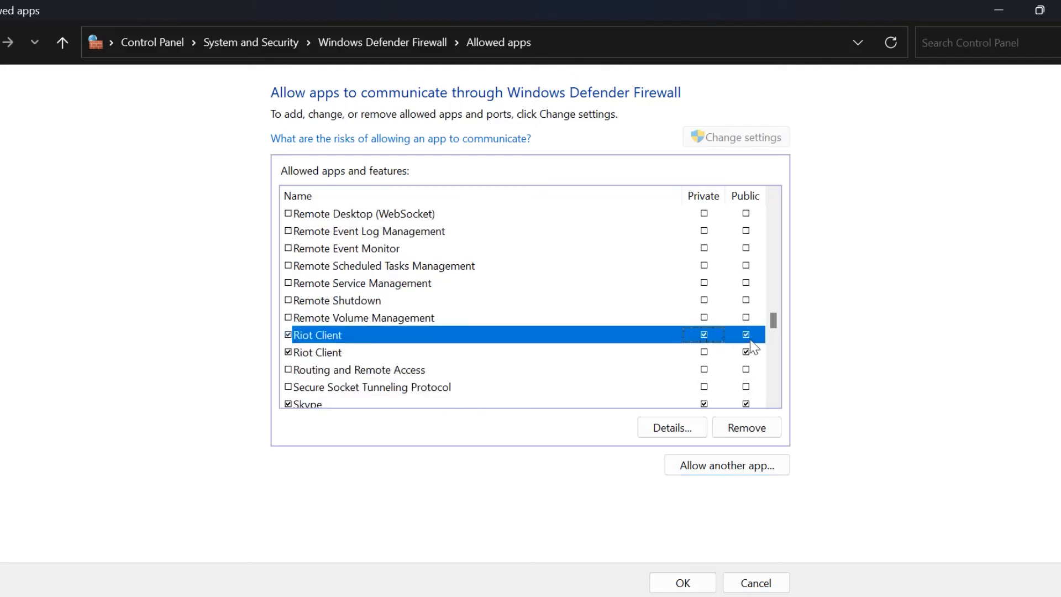
pyautogui.click(704, 351)
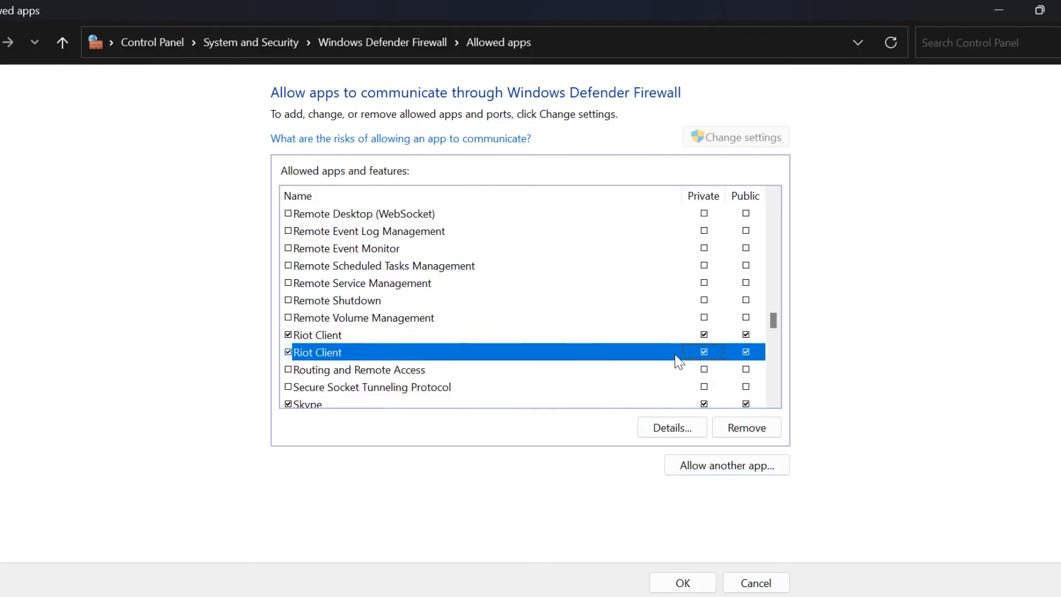
pyautogui.click(674, 581)
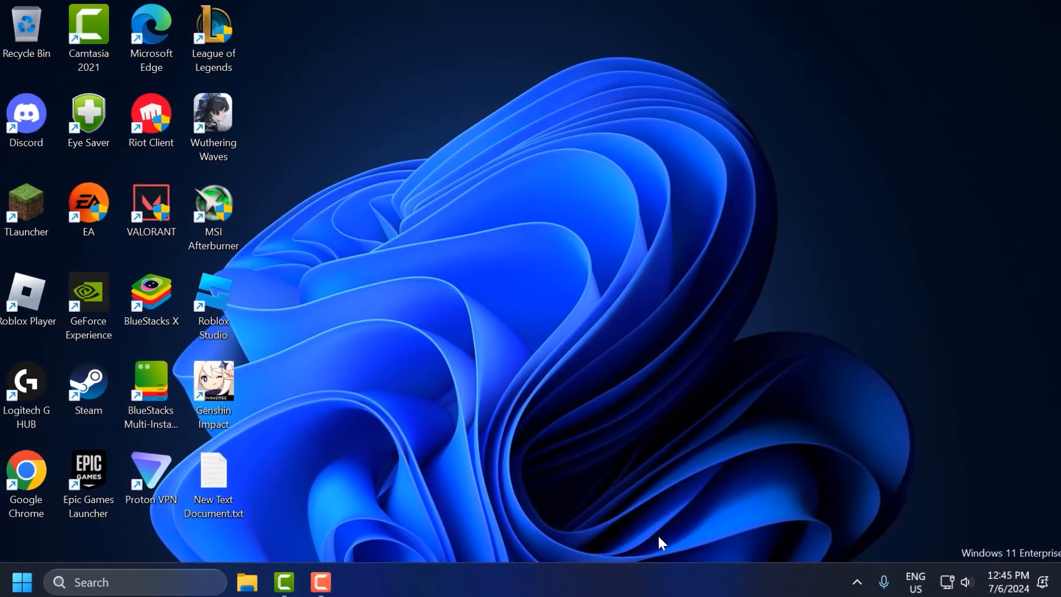